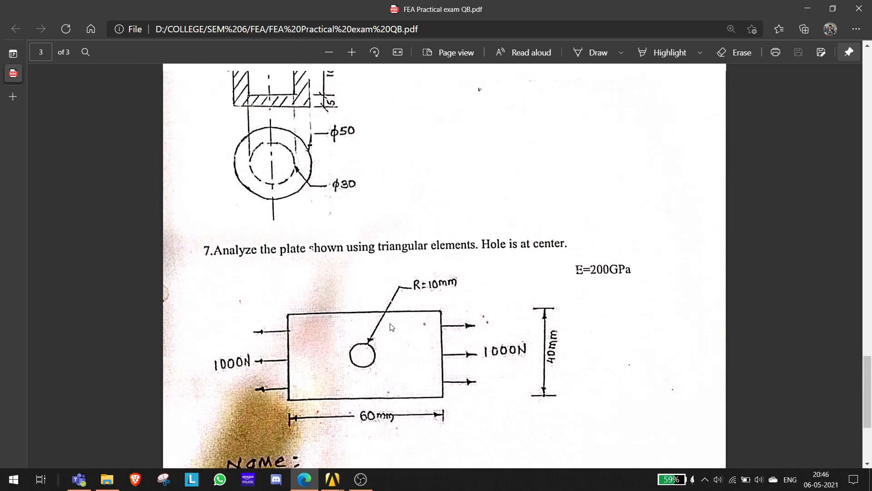
Review exam problem 7 on the plate with a central hole, including its dimensions, loads and elastic modulus
{"action": "scroll", "coordinate": [270, 271], "scroll_direction": "down", "scroll_amount": 1}
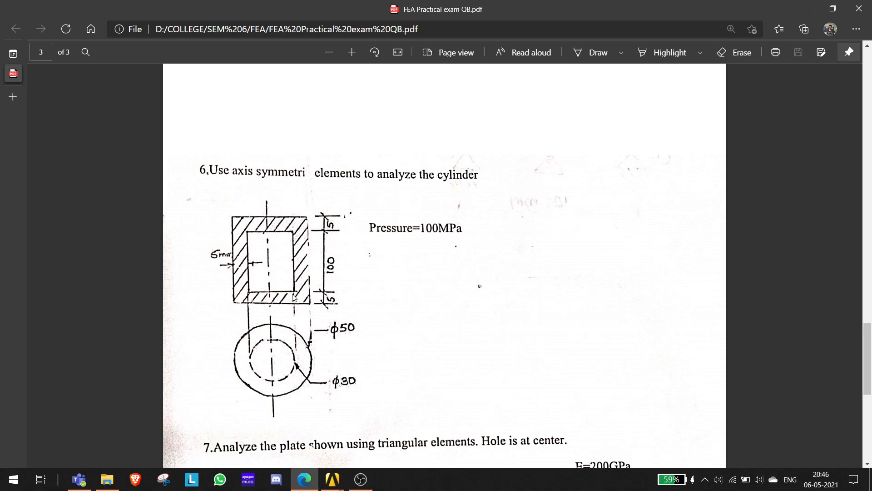
{"action": "scroll", "coordinate": [286, 228], "scroll_direction": "down", "scroll_amount": 8}
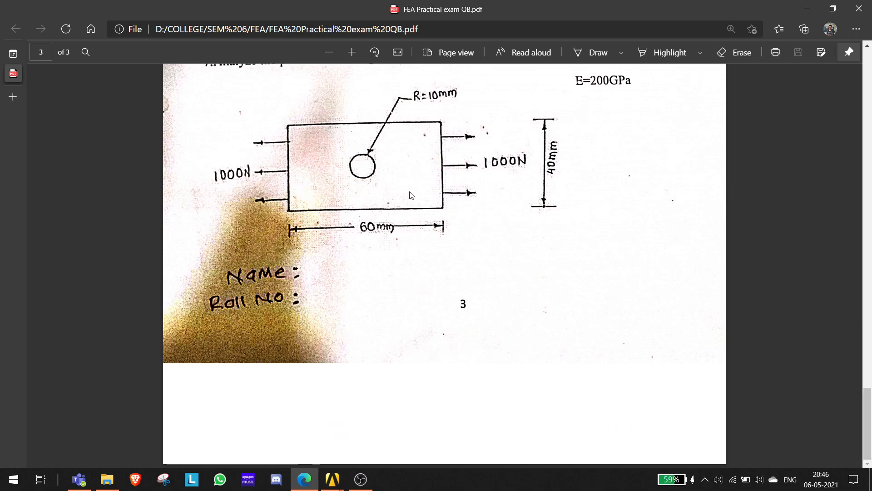
{"action": "scroll", "coordinate": [411, 197], "scroll_direction": "up", "scroll_amount": 4}
{"action": "scroll", "coordinate": [455, 341], "scroll_direction": "down", "scroll_amount": 4}
{"action": "scroll", "coordinate": [429, 291], "scroll_direction": "up", "scroll_amount": 4}
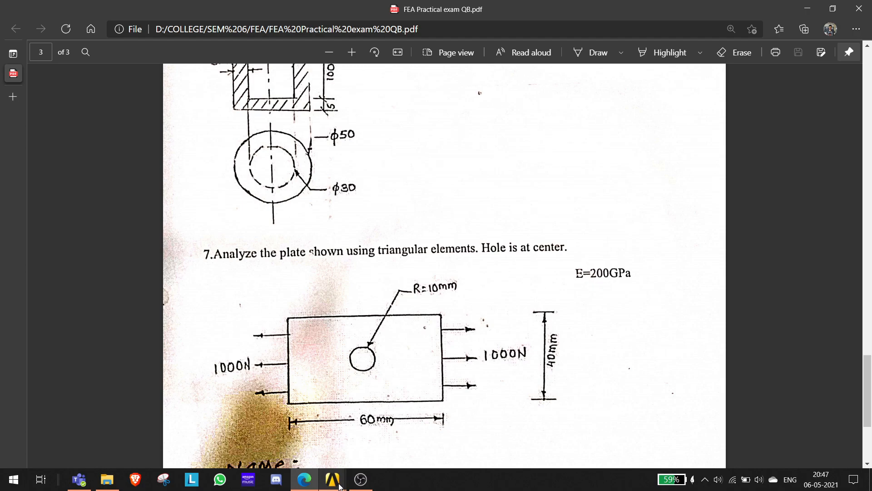
Switch to ANSYS Mechanical and limit the GUI preferences to the Structural discipline
{"action": "mouse_move", "coordinate": [340, 487]}
{"action": "left_click", "coordinate": [355, 451]}
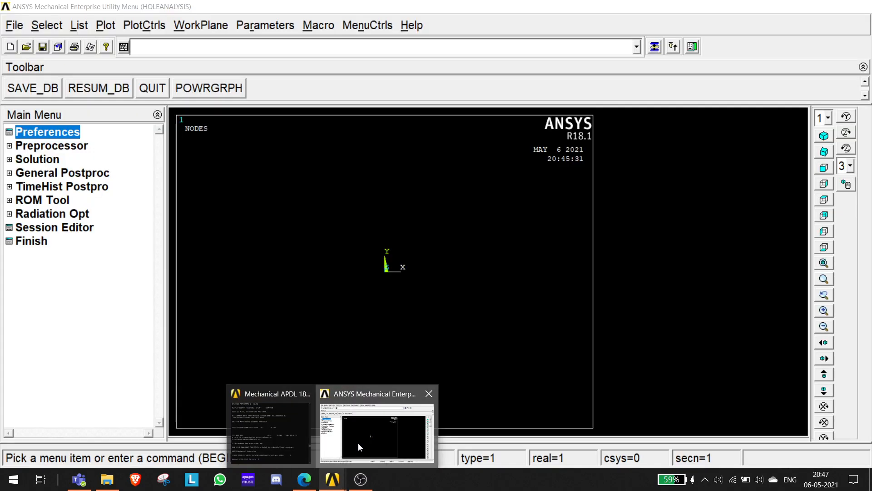
{"action": "left_click", "coordinate": [61, 128]}
{"action": "left_click", "coordinate": [435, 161]}
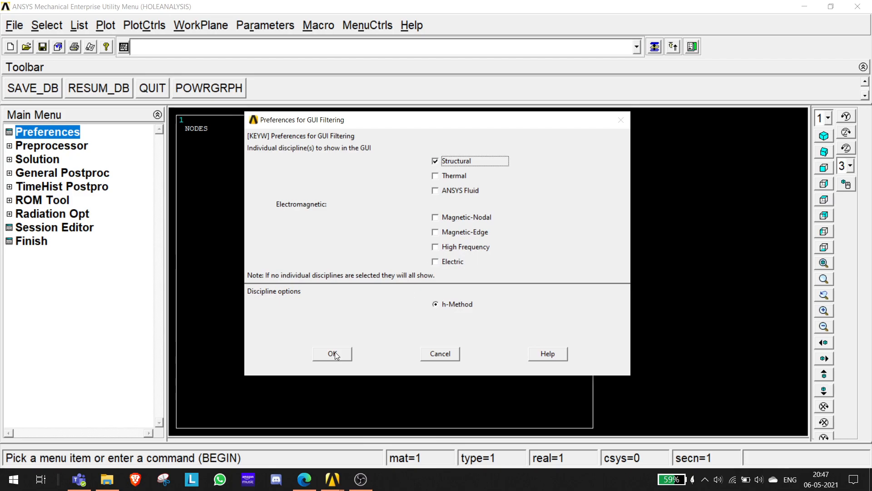
{"action": "left_click", "coordinate": [332, 353]}
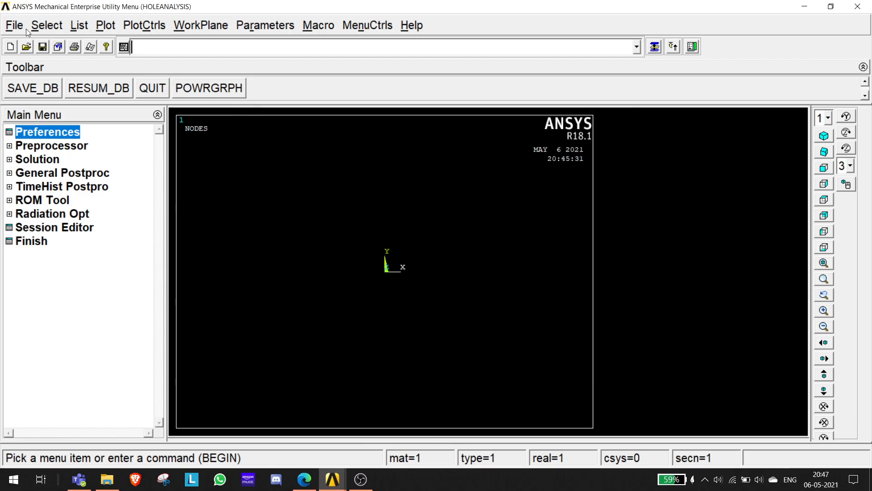
Define element type 1 as the structural solid Quad 4 node 182
{"action": "left_click", "coordinate": [44, 149]}
{"action": "left_click", "coordinate": [50, 160]}
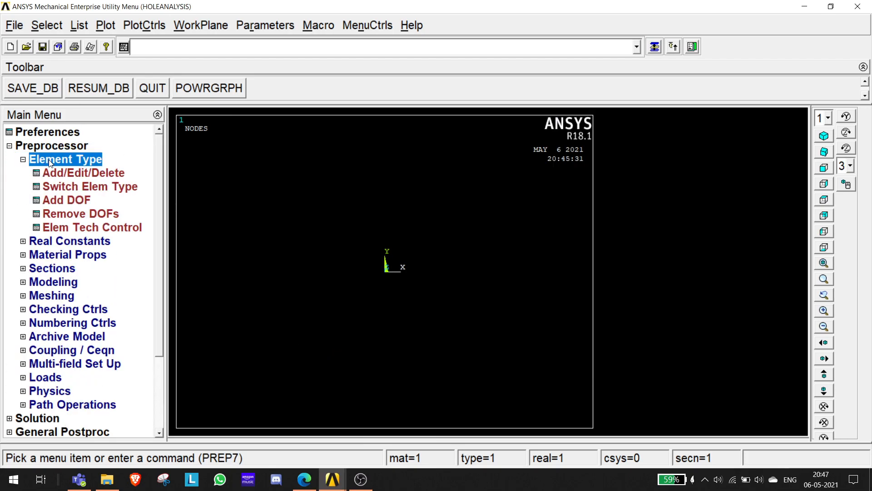
{"action": "left_click", "coordinate": [90, 173]}
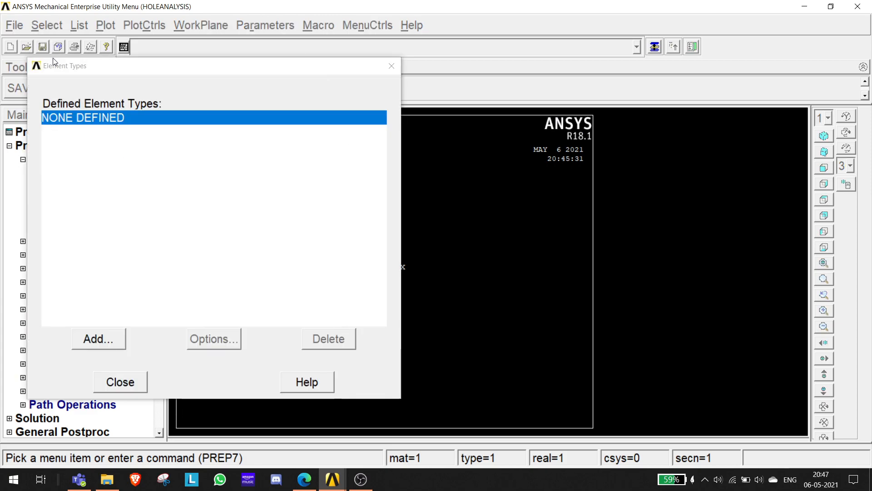
{"action": "left_click", "coordinate": [85, 340]}
{"action": "left_click", "coordinate": [464, 237]}
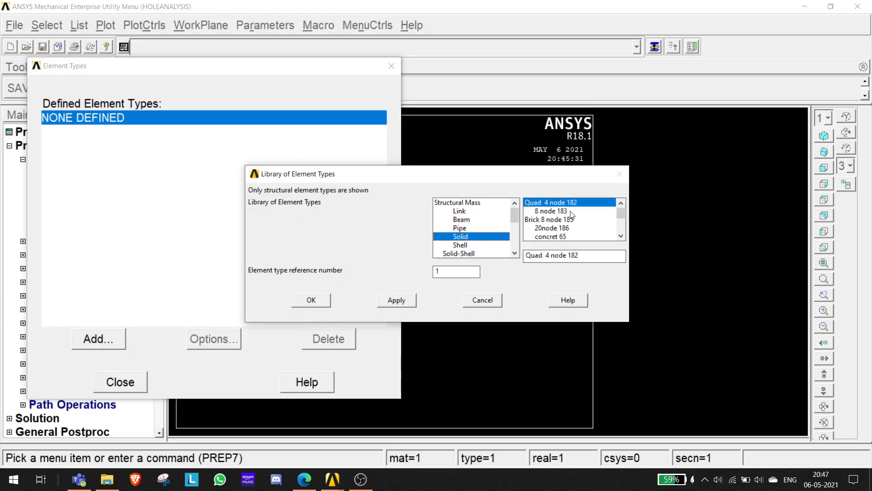
{"action": "left_click", "coordinate": [321, 301]}
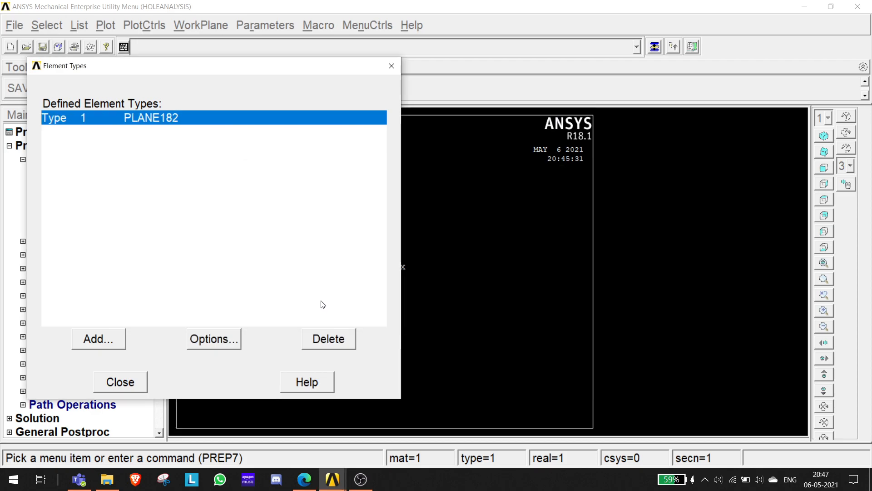
Check the plate problem and set the PLANE182 element behavior to Plane stress, then close the element type definitions
{"action": "left_click_drag", "start_coordinate": [206, 69], "coordinate": [307, 76]}
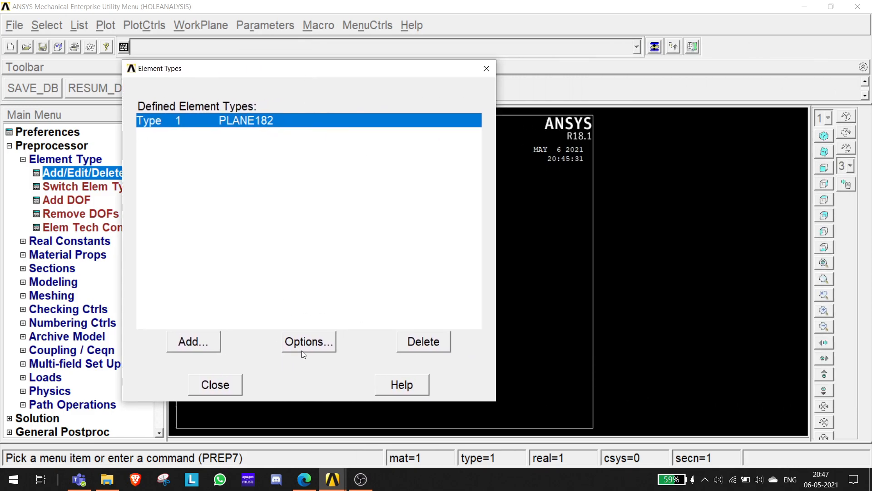
{"action": "key", "text": "alt+Tab"}
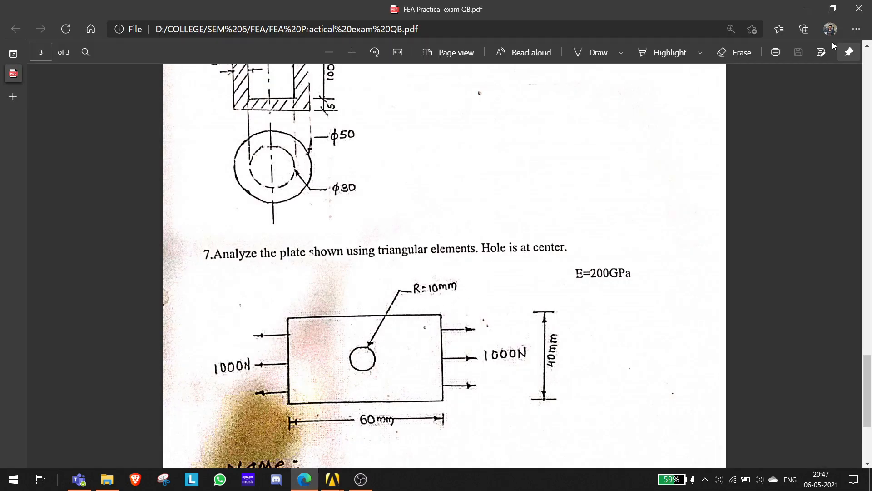
{"action": "left_click", "coordinate": [815, 13]}
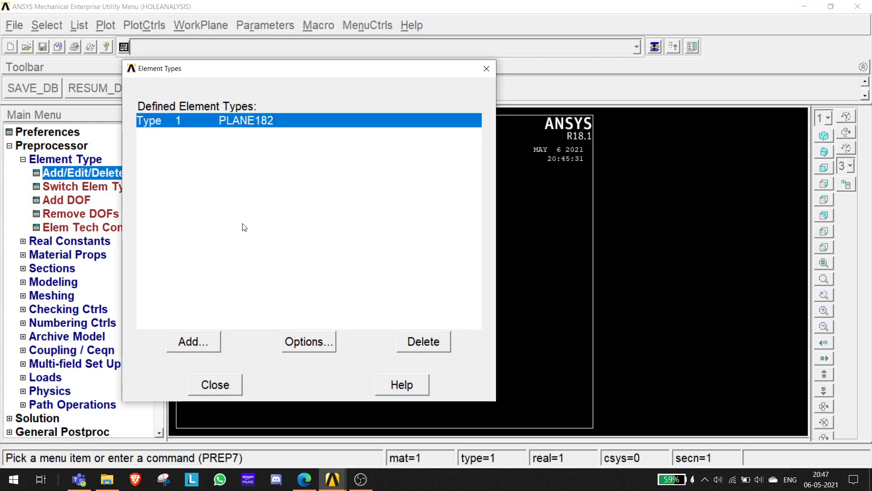
{"action": "left_click", "coordinate": [308, 340]}
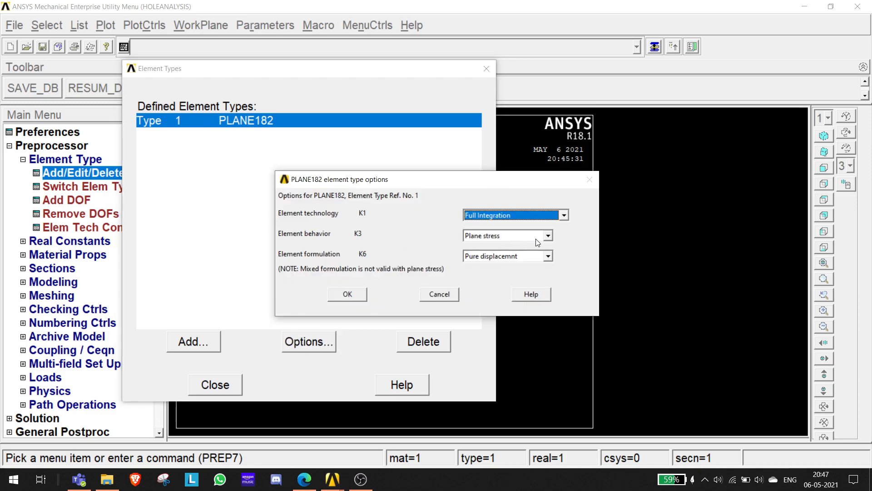
{"action": "left_click", "coordinate": [547, 236]}
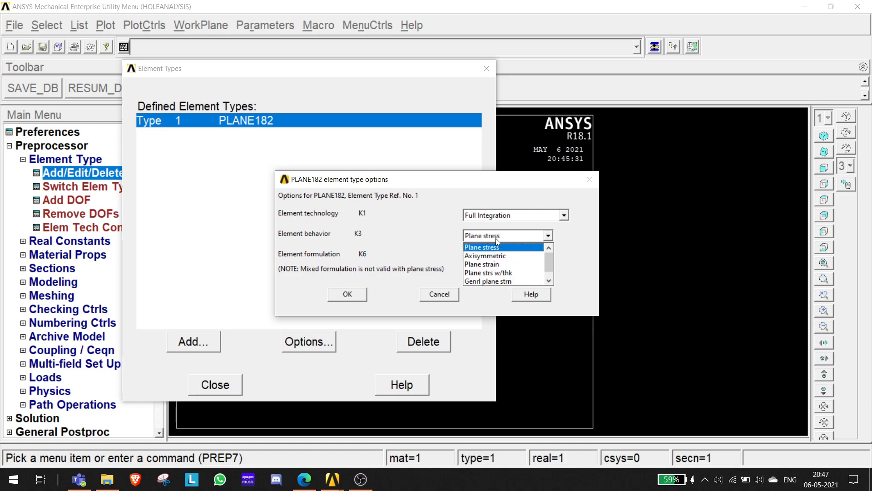
{"action": "left_click", "coordinate": [486, 248]}
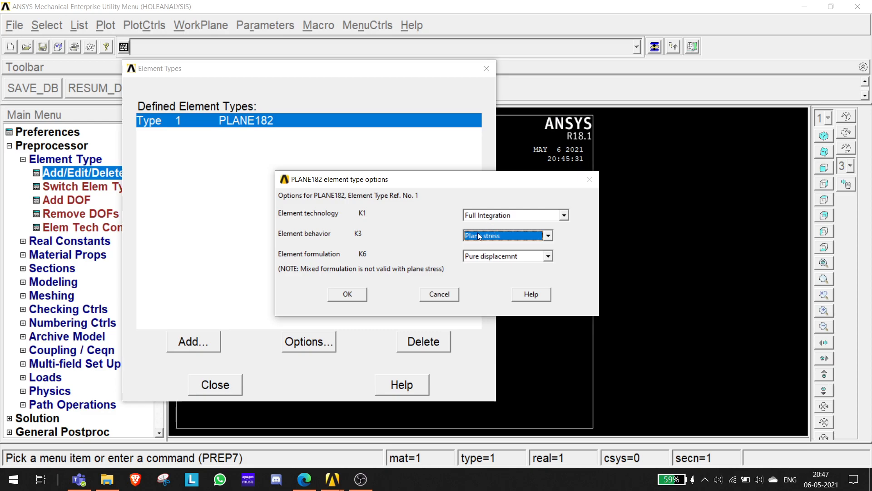
{"action": "left_click", "coordinate": [348, 294]}
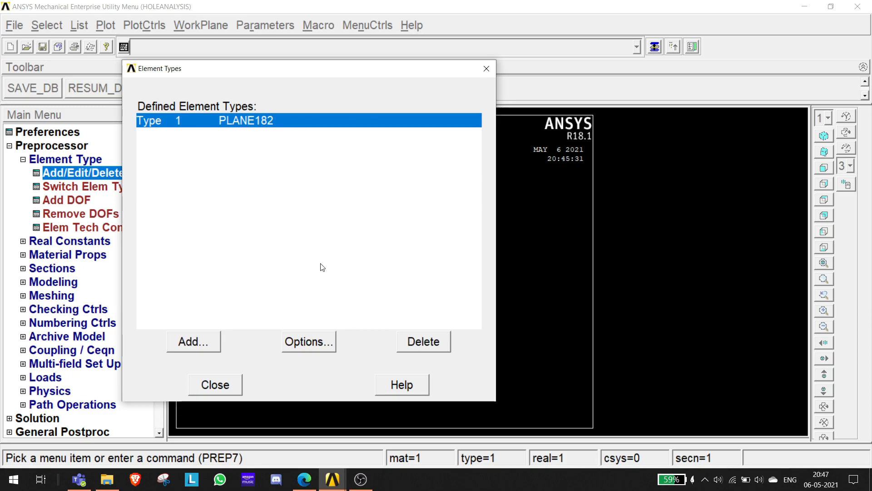
{"action": "left_click", "coordinate": [216, 385]}
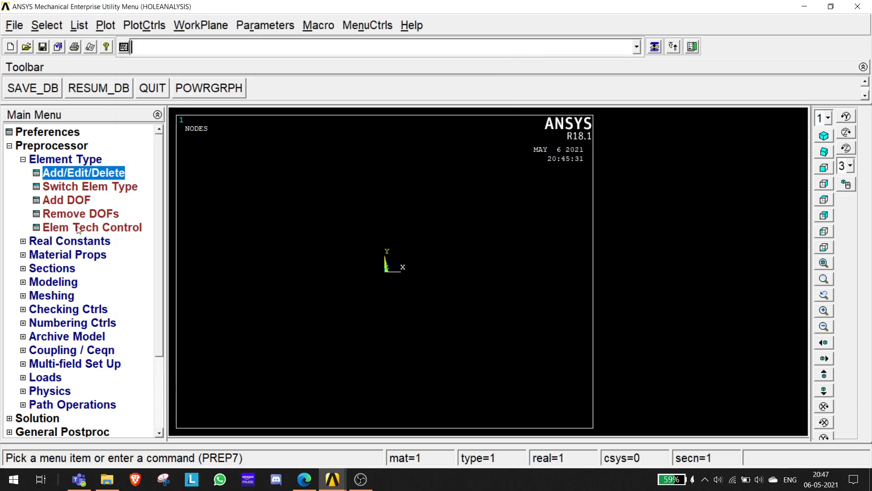
{"action": "left_click", "coordinate": [20, 161]}
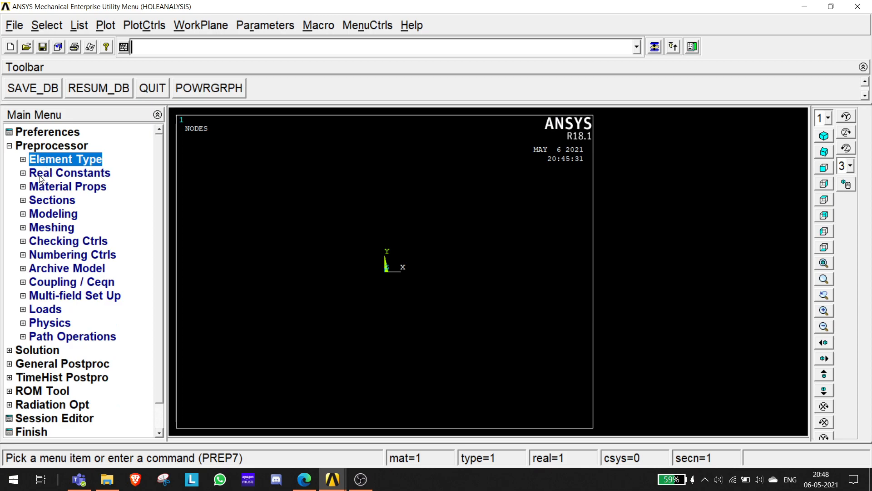
{"action": "left_click", "coordinate": [22, 173]}
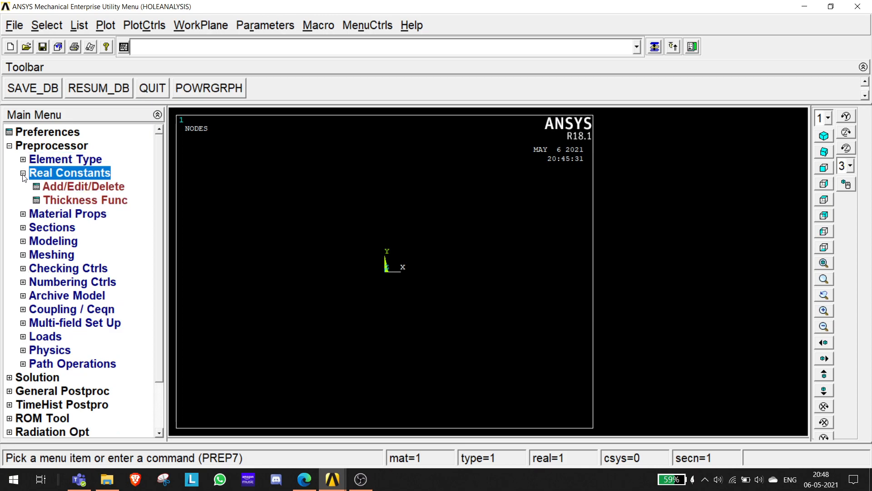
{"action": "left_click", "coordinate": [97, 188]}
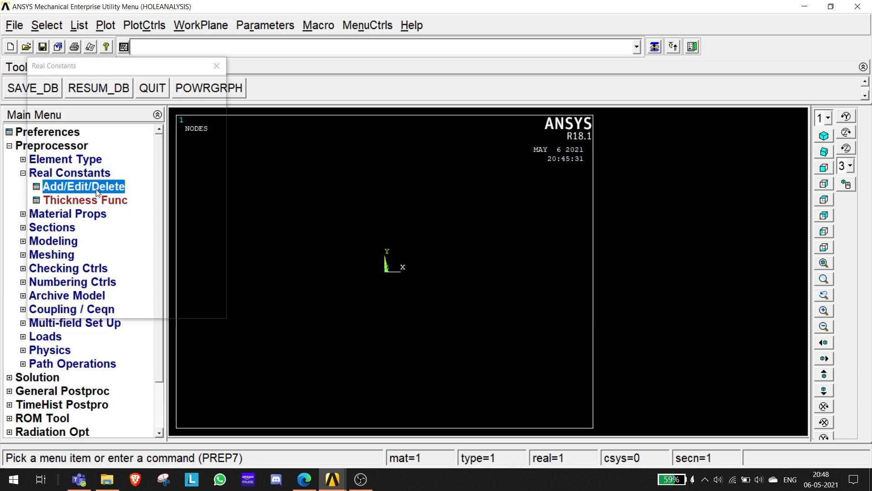
{"action": "left_click", "coordinate": [69, 259]}
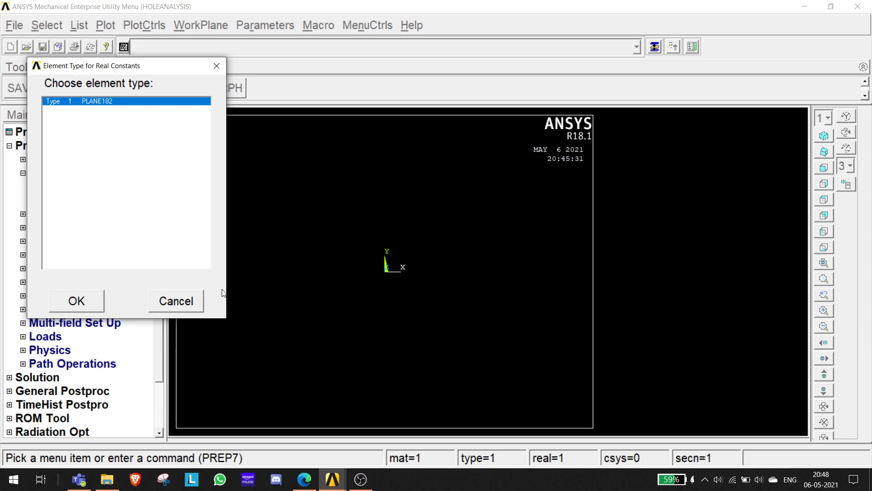
{"action": "left_click", "coordinate": [185, 303]}
{"action": "left_click", "coordinate": [185, 302]}
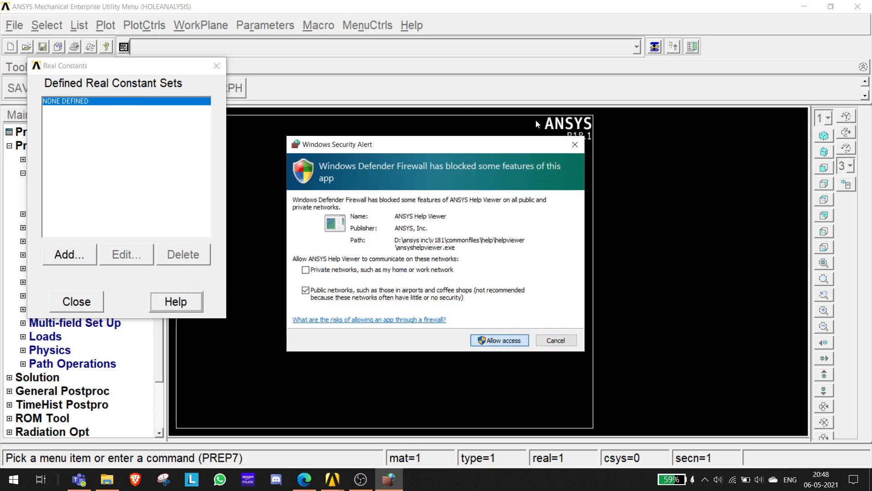
{"action": "left_click", "coordinate": [556, 340]}
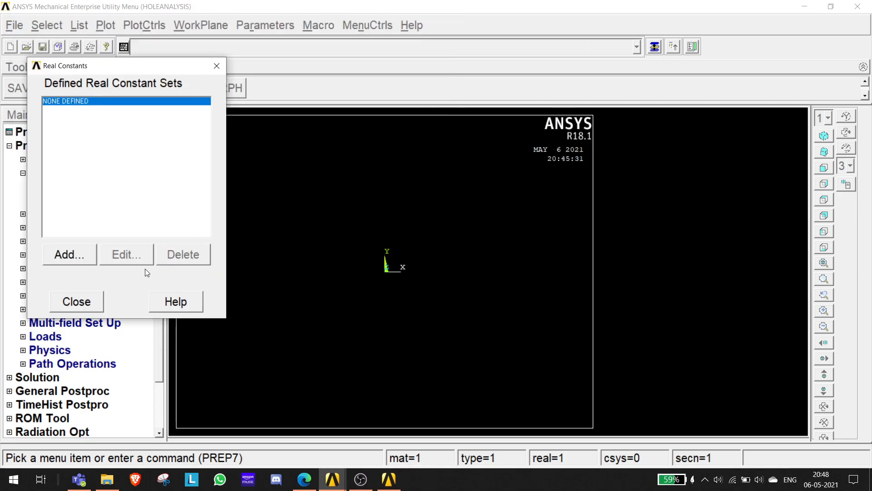
{"action": "left_click", "coordinate": [91, 301]}
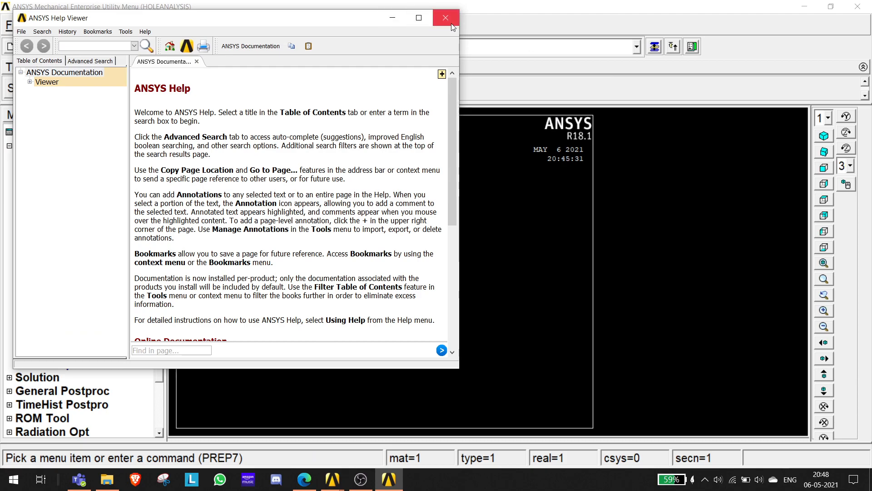
{"action": "left_click", "coordinate": [445, 18]}
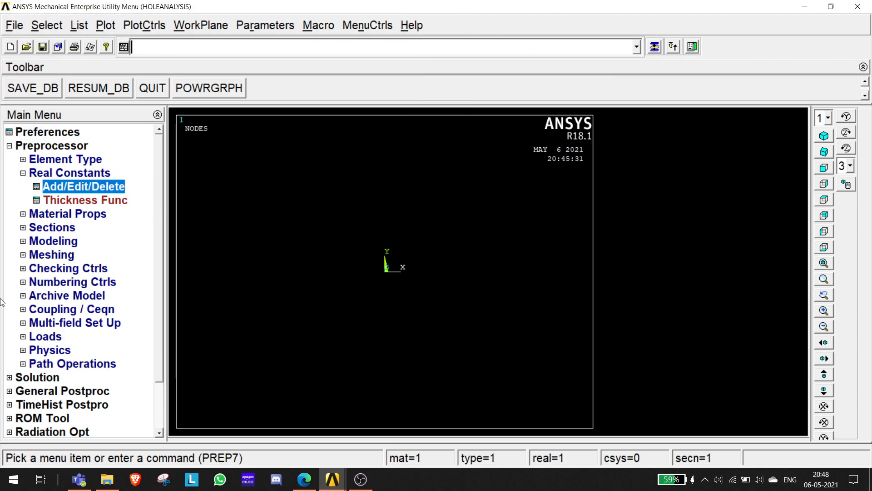
{"action": "left_click", "coordinate": [23, 173]}
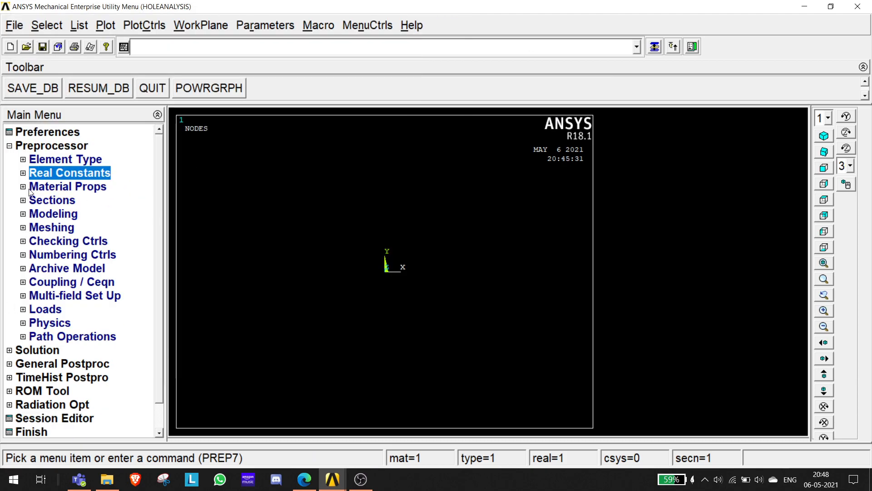
Create a structural linear elastic isotropic model for material number 1 with EX set to 2E05
{"action": "left_click", "coordinate": [30, 187]}
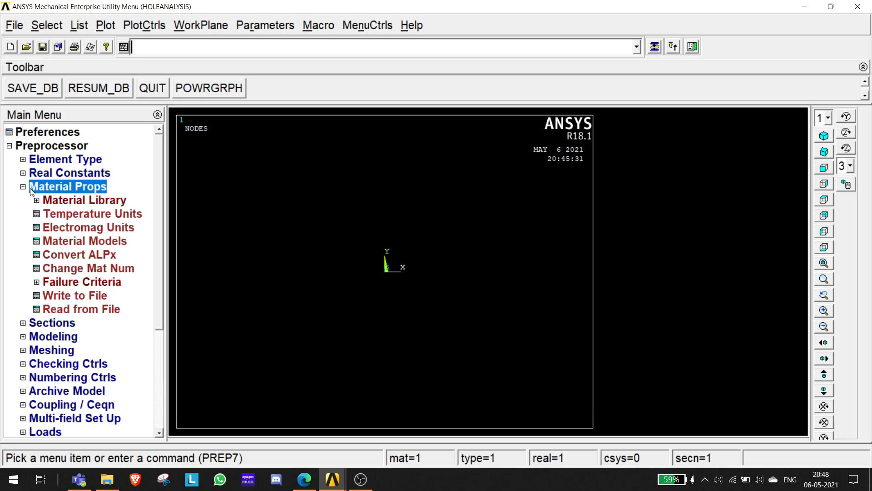
{"action": "double_click", "coordinate": [71, 239]}
{"action": "double_click", "coordinate": [443, 225]}
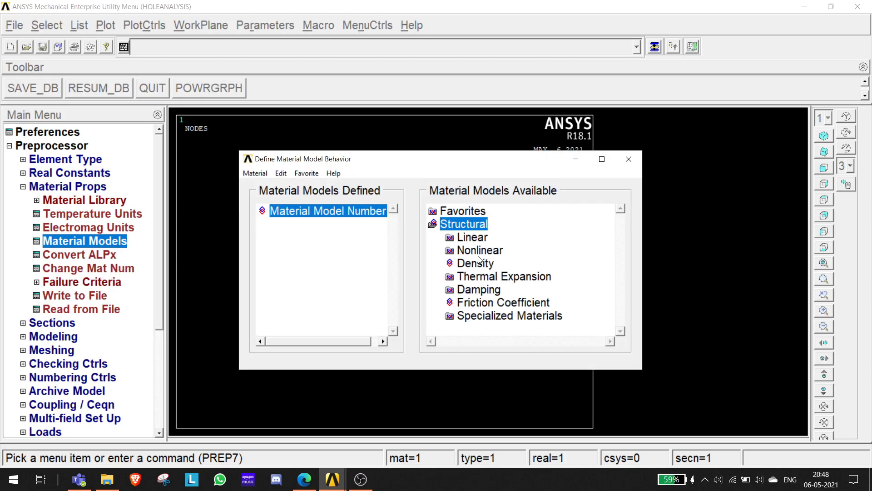
{"action": "double_click", "coordinate": [472, 236]}
{"action": "double_click", "coordinate": [486, 251]}
{"action": "double_click", "coordinate": [507, 266]}
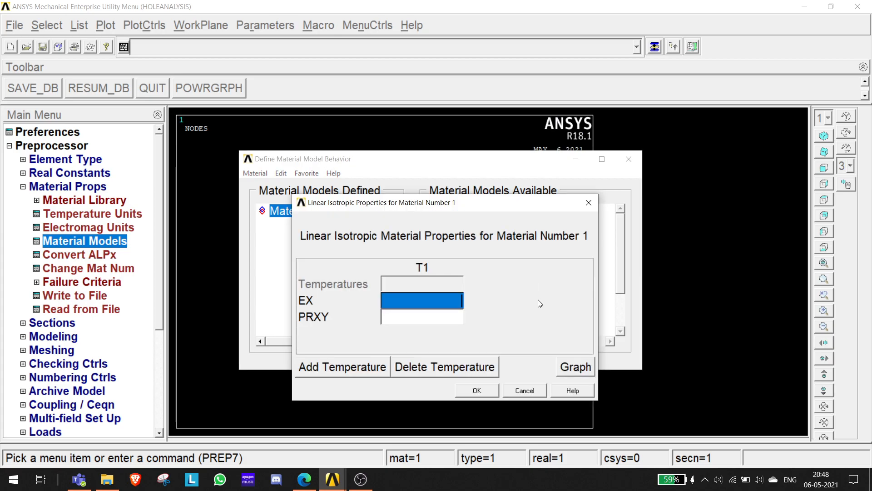
{"action": "type", "text": "200E5"}
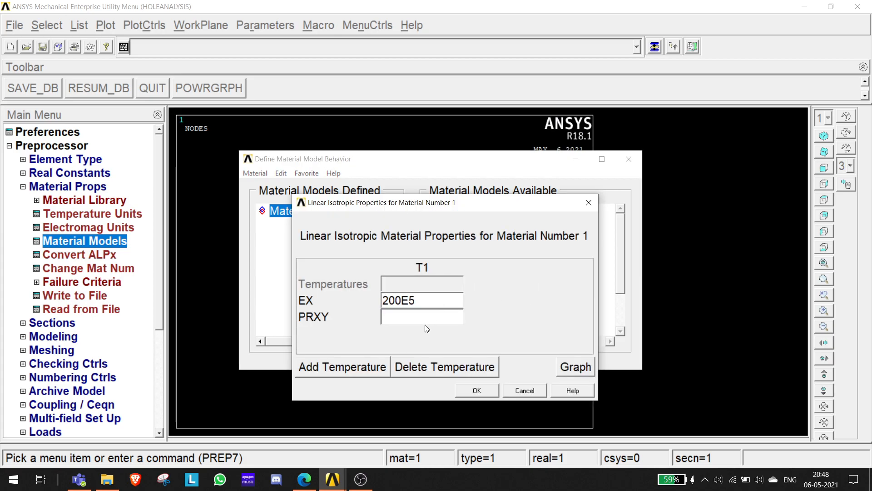
{"action": "key", "text": "BackSpace"}
{"action": "key", "text": "BackSpace"}
{"action": "left_click", "coordinate": [396, 300]}
{"action": "type", "text": "0"}
Set the material's Poisson's ratio PRXY to 0.25 and accept the linear isotropic properties
{"action": "left_click", "coordinate": [408, 323]}
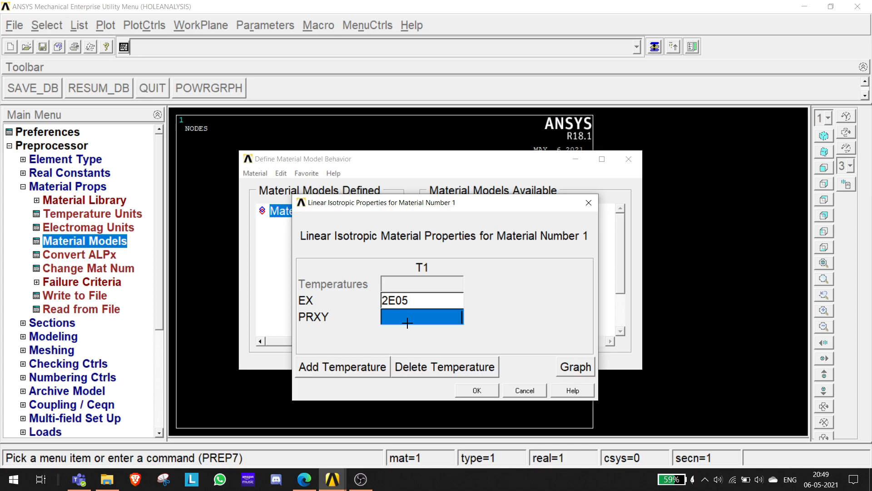
{"action": "type", "text": "0.25"}
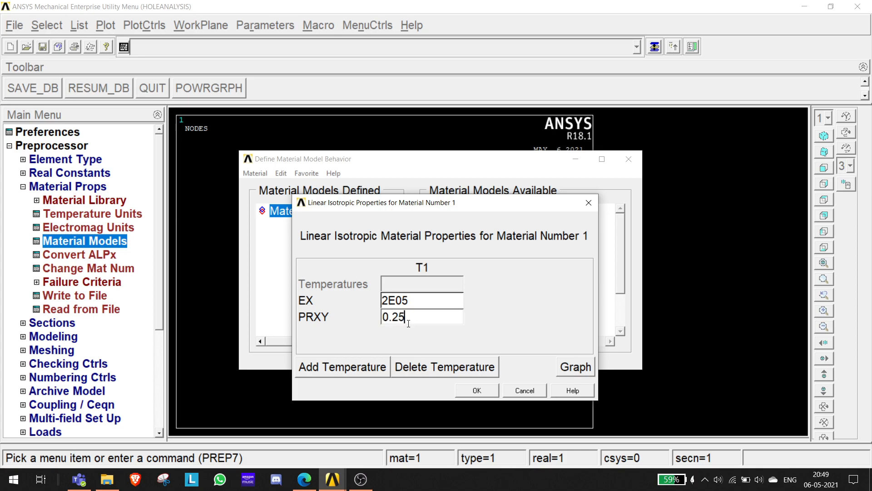
{"action": "left_click", "coordinate": [473, 392]}
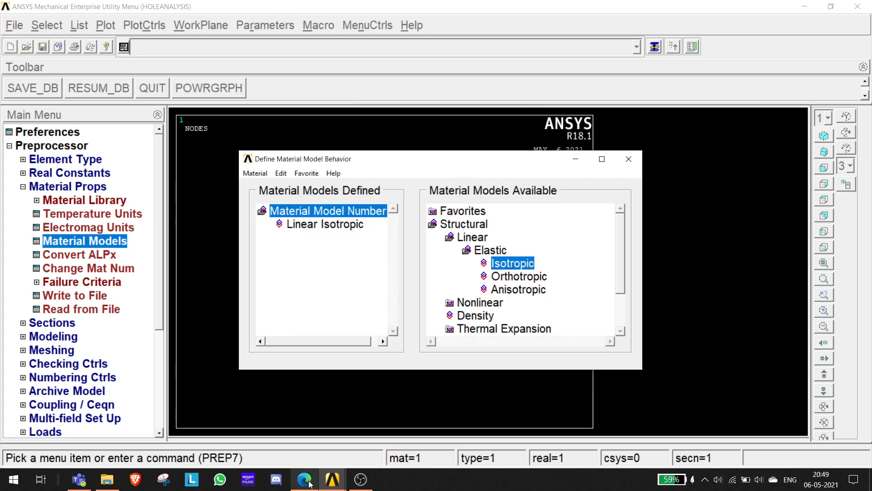
Check the plate problem in the PDF, then close the material model definitions in ANSYS
{"action": "key", "text": "alt+Tab"}
{"action": "scroll", "coordinate": [508, 273], "scroll_direction": "down", "scroll_amount": 4}
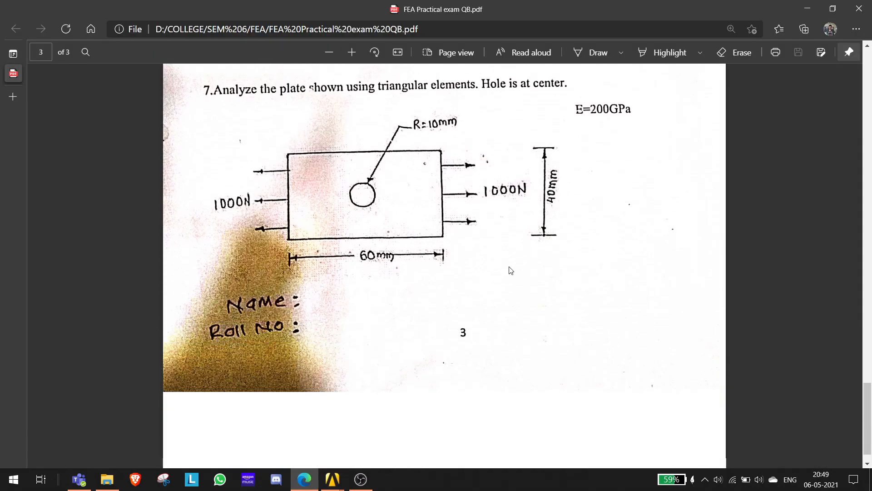
{"action": "key", "text": "alt+Tab"}
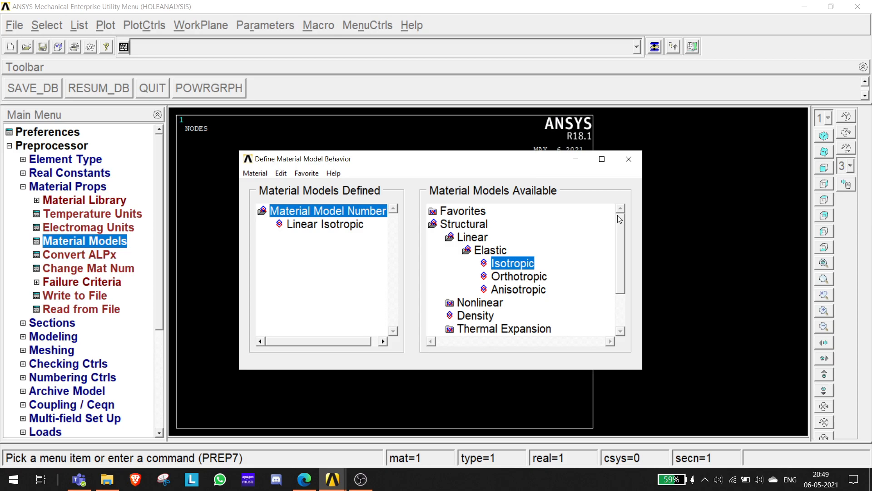
{"action": "left_click", "coordinate": [628, 158]}
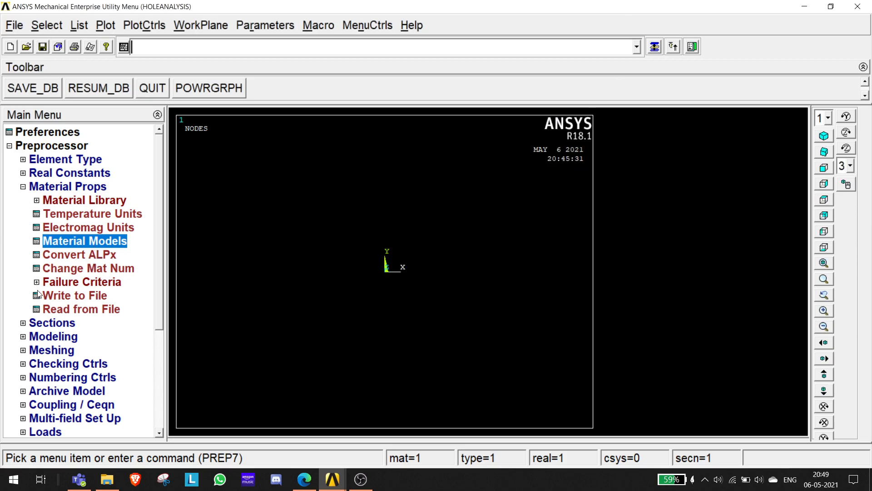
Create a rectangular area by two corners from WP X 0, WP Y 0 with width 60 and height 40, checking dimensions in the PDF
{"action": "left_click", "coordinate": [23, 336]}
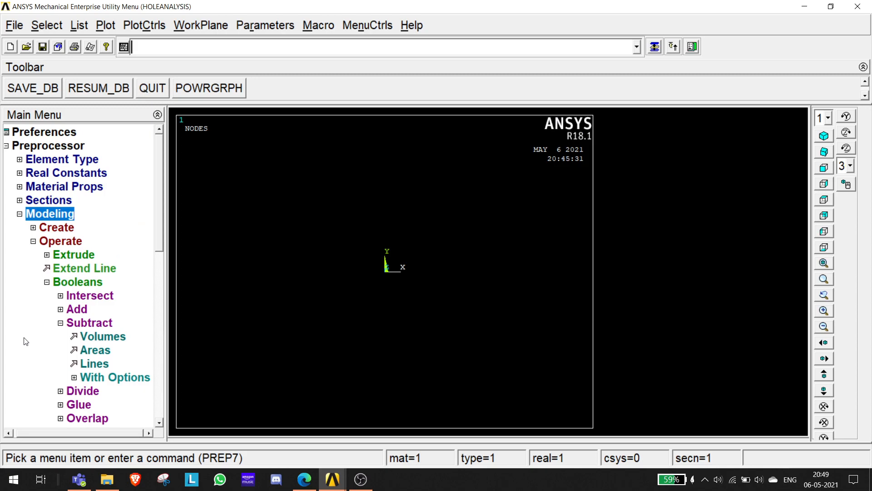
{"action": "left_click", "coordinate": [34, 241]}
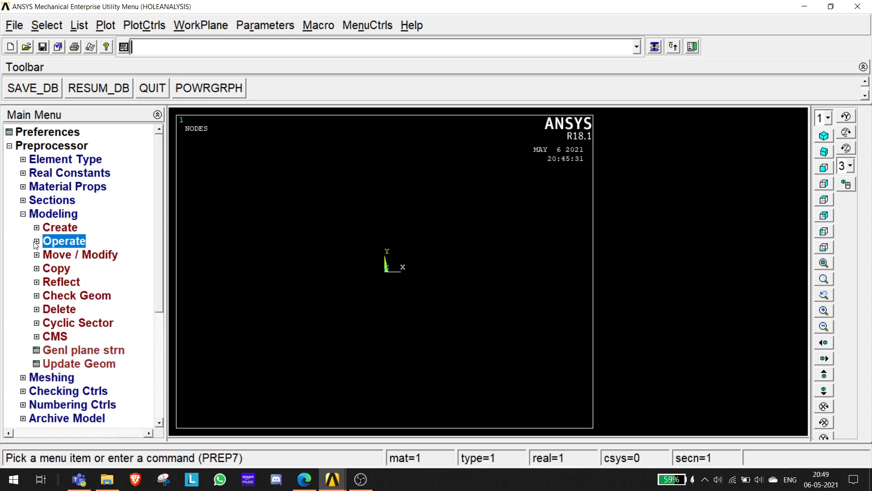
{"action": "left_click", "coordinate": [41, 228]}
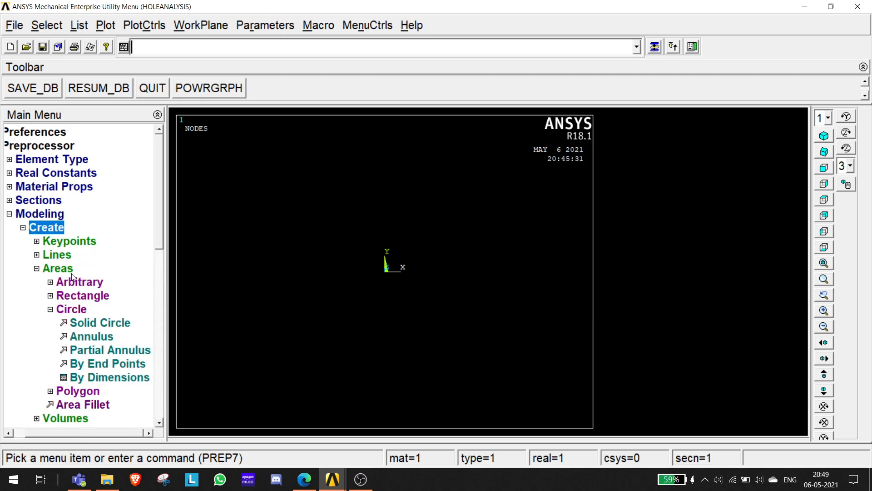
{"action": "left_click", "coordinate": [36, 268]}
{"action": "left_click", "coordinate": [49, 269]}
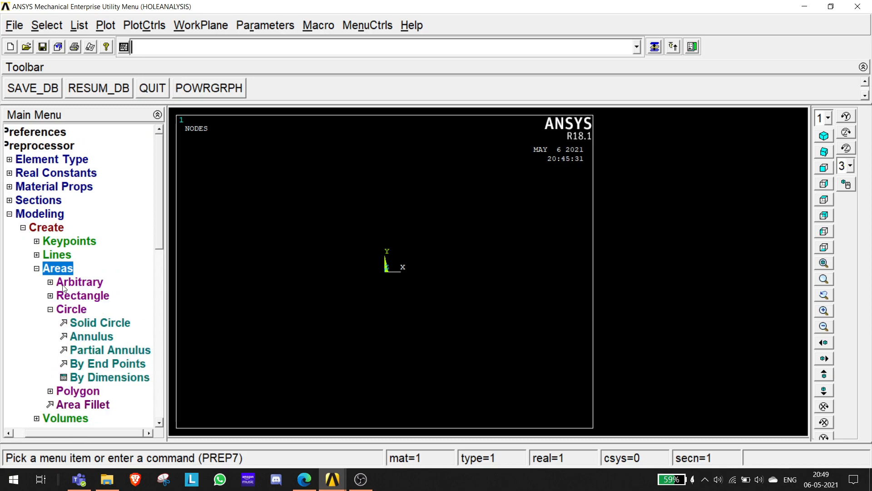
{"action": "left_click", "coordinate": [50, 295]}
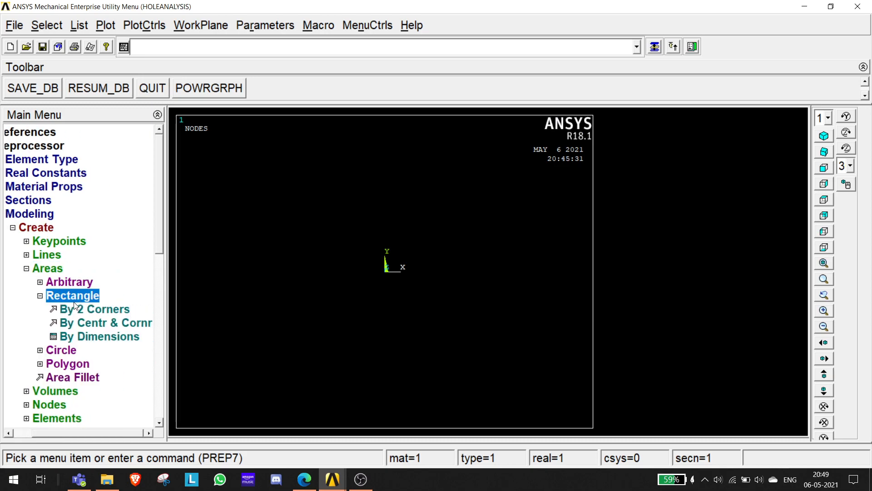
{"action": "left_click", "coordinate": [104, 311]}
{"action": "left_click", "coordinate": [304, 479]}
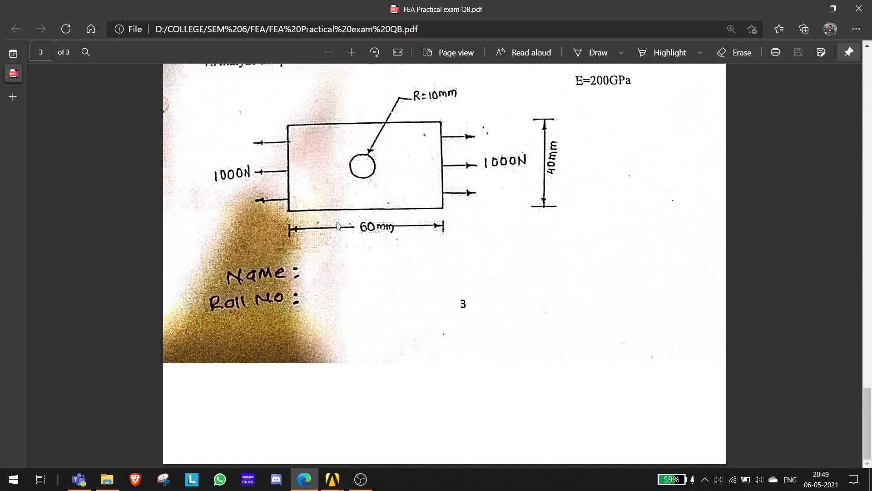
{"action": "left_click", "coordinate": [807, 8]}
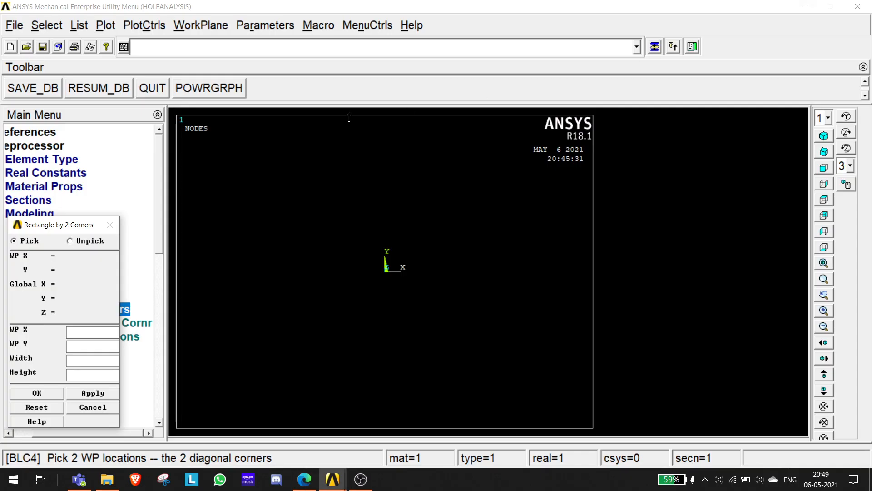
{"action": "type", "text": "0"}
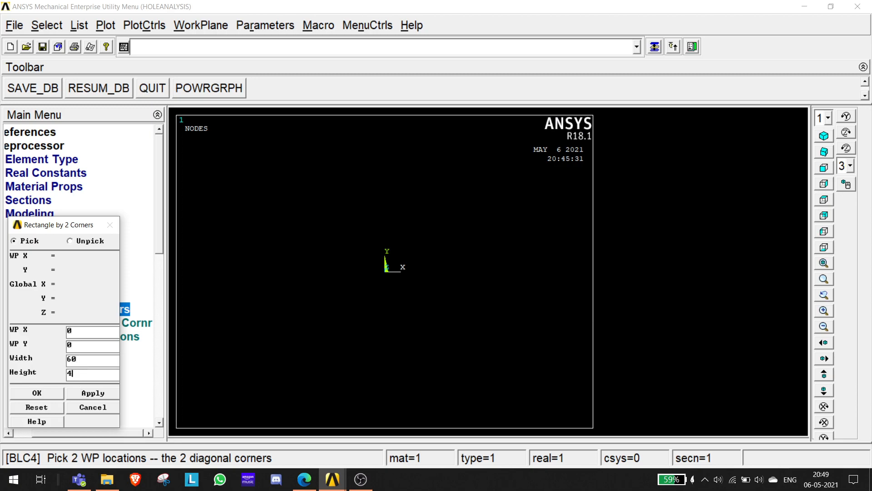
{"action": "left_click", "coordinate": [88, 395]}
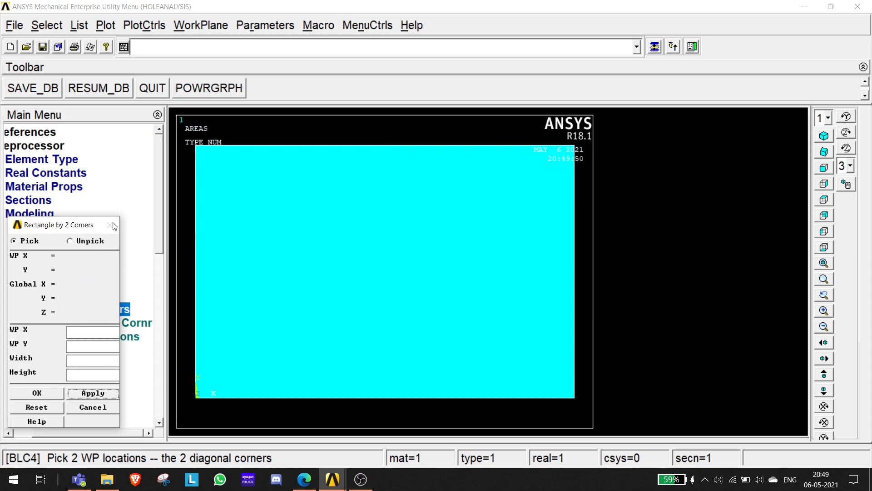
{"action": "left_click", "coordinate": [93, 408]}
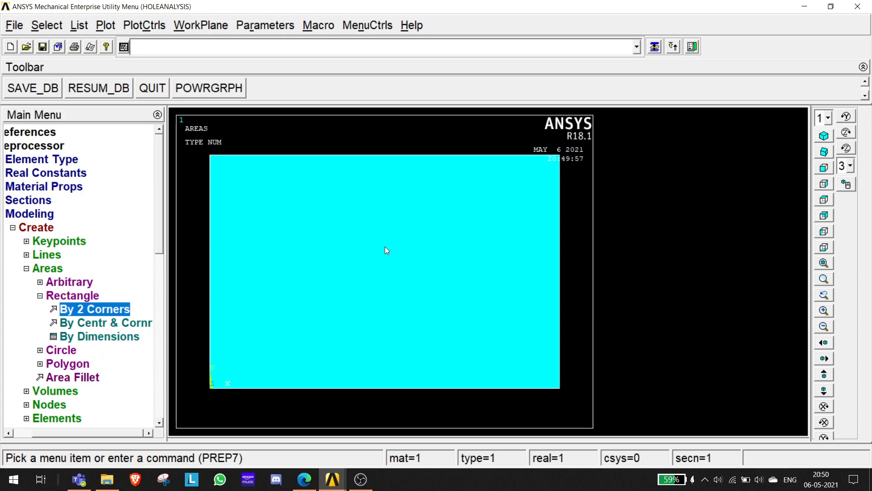
Try to create a solid circular area centred at WP X 30, WP Y 20 with the radius left blank
{"action": "left_click", "coordinate": [304, 479]}
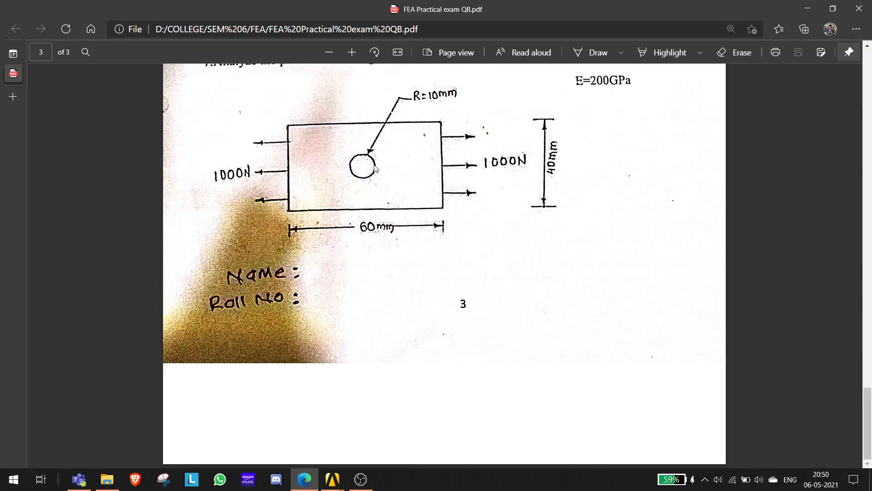
{"action": "left_click", "coordinate": [807, 8]}
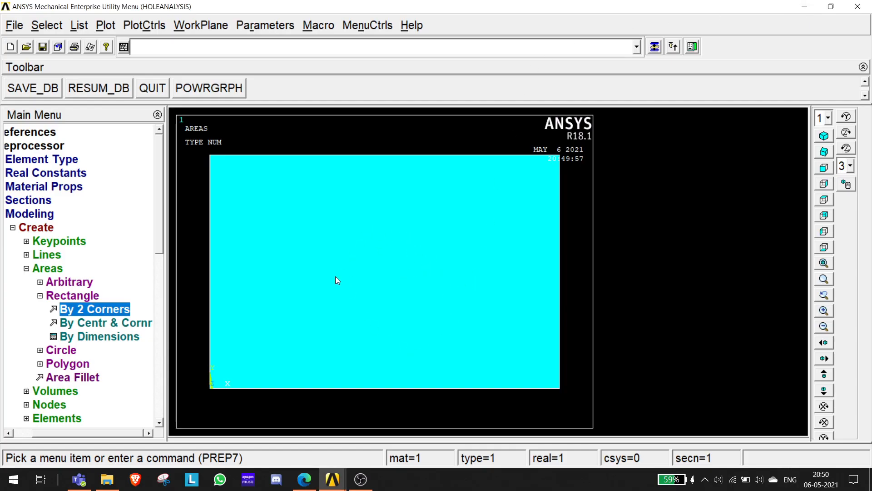
{"action": "left_click", "coordinate": [40, 297]}
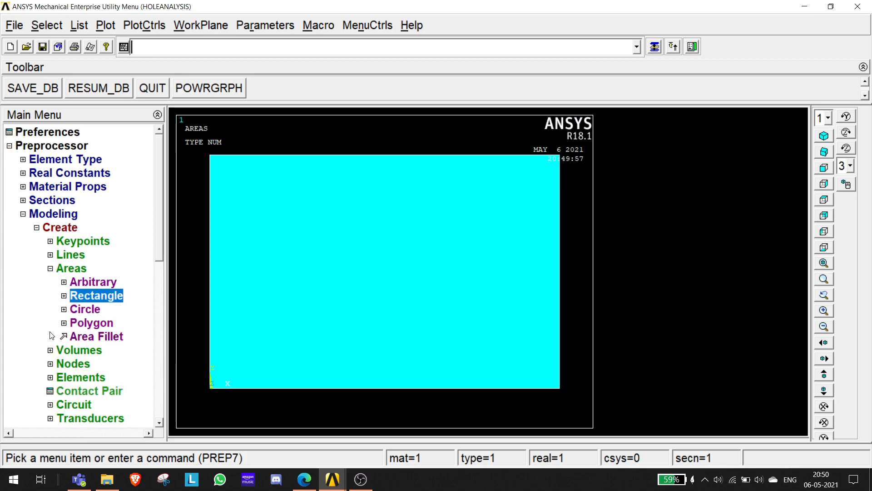
{"action": "left_click", "coordinate": [64, 309]}
{"action": "left_click", "coordinate": [97, 326]}
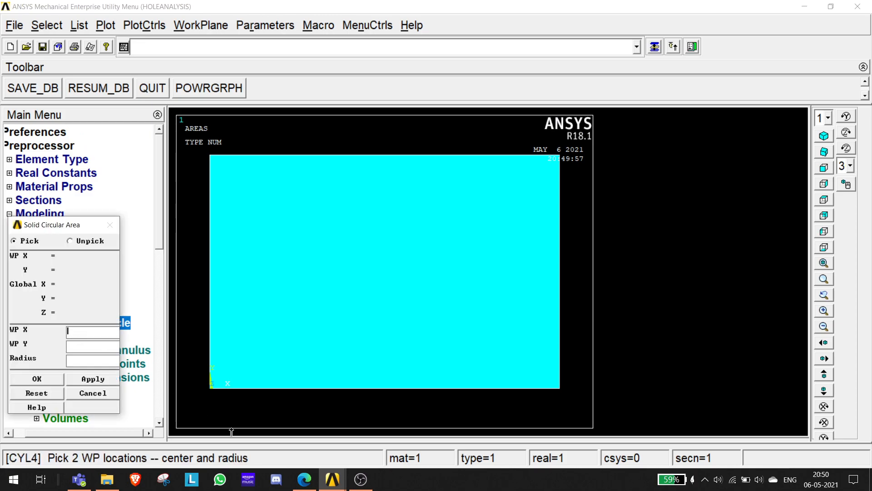
{"action": "left_click", "coordinate": [304, 479]}
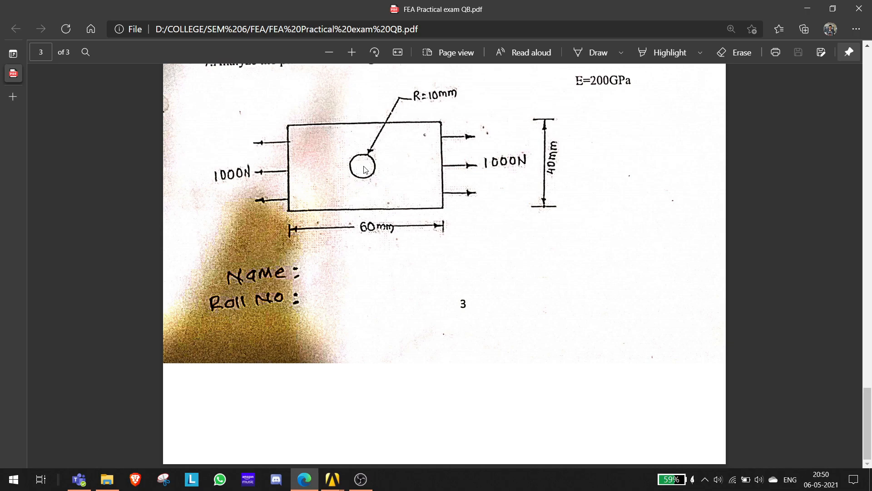
{"action": "left_click", "coordinate": [807, 8]}
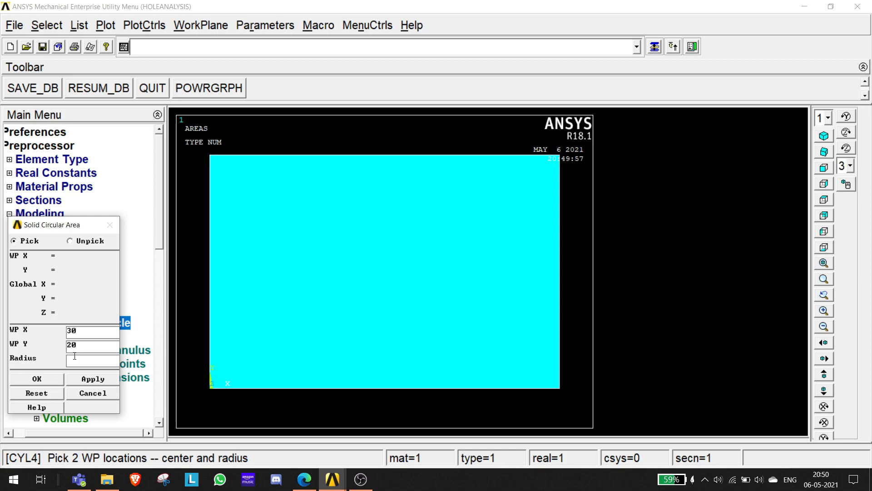
{"action": "left_click", "coordinate": [304, 479]}
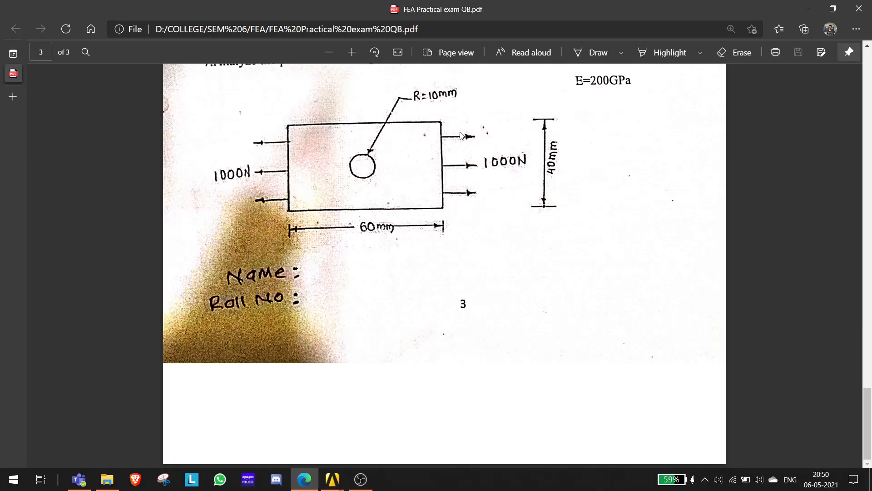
{"action": "left_click", "coordinate": [815, 15]}
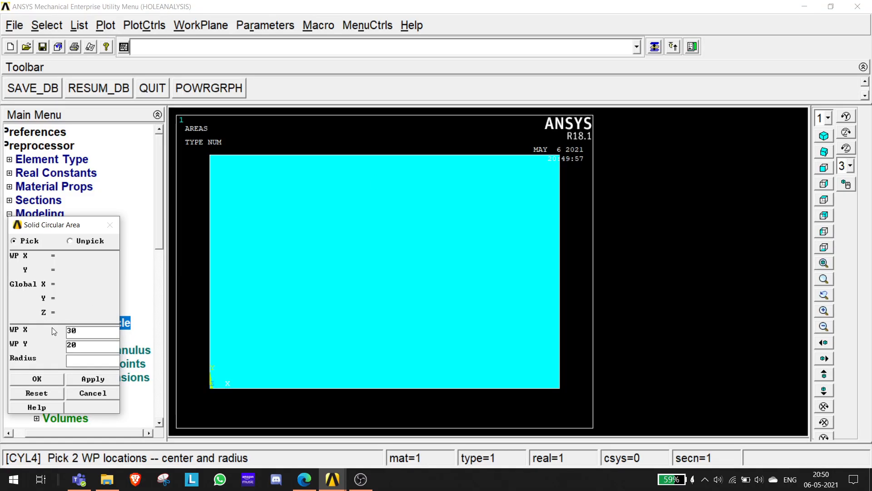
{"action": "left_click", "coordinate": [59, 378]}
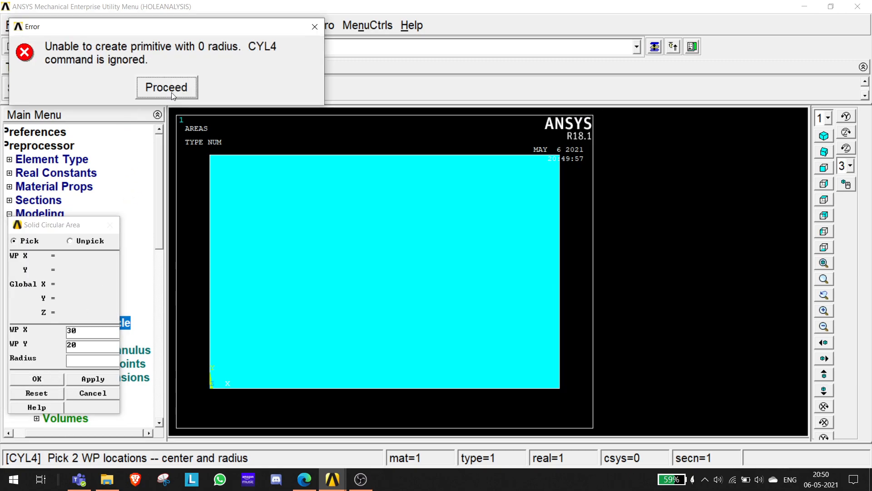
{"action": "left_click", "coordinate": [313, 27]}
{"action": "left_click", "coordinate": [91, 336]}
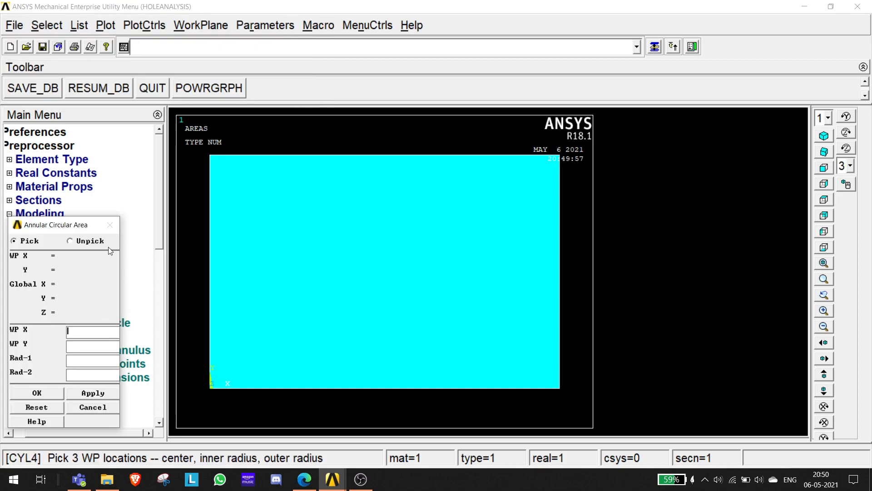
{"action": "left_click", "coordinate": [102, 410]}
Create a solid circular area at the plate's centre with WP X 30, WP Y 20 and radius 10
{"action": "left_click", "coordinate": [84, 323]}
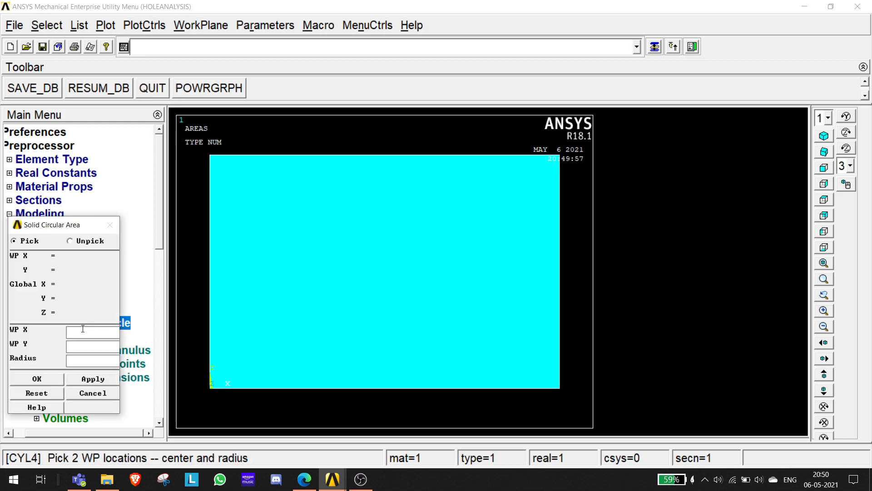
{"action": "type", "text": "2"}
{"action": "type", "text": "10"}
{"action": "left_click", "coordinate": [43, 381]}
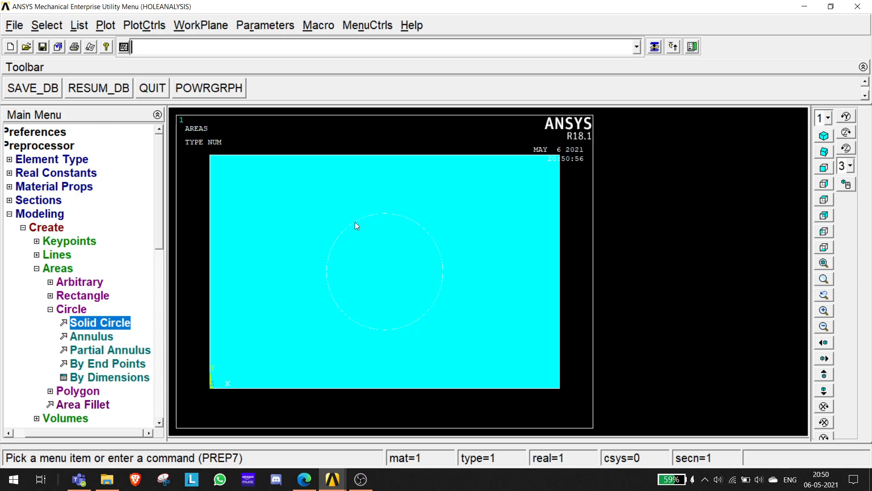
{"action": "left_click", "coordinate": [362, 483]}
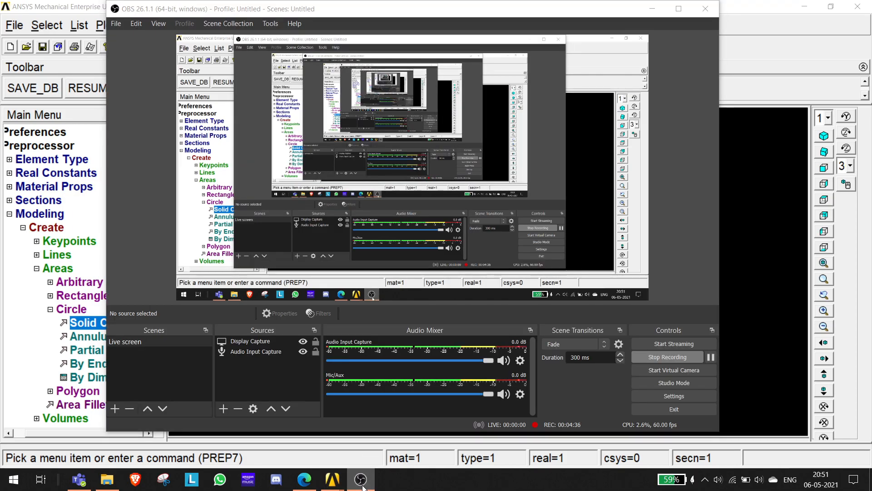
{"action": "left_click", "coordinate": [361, 481]}
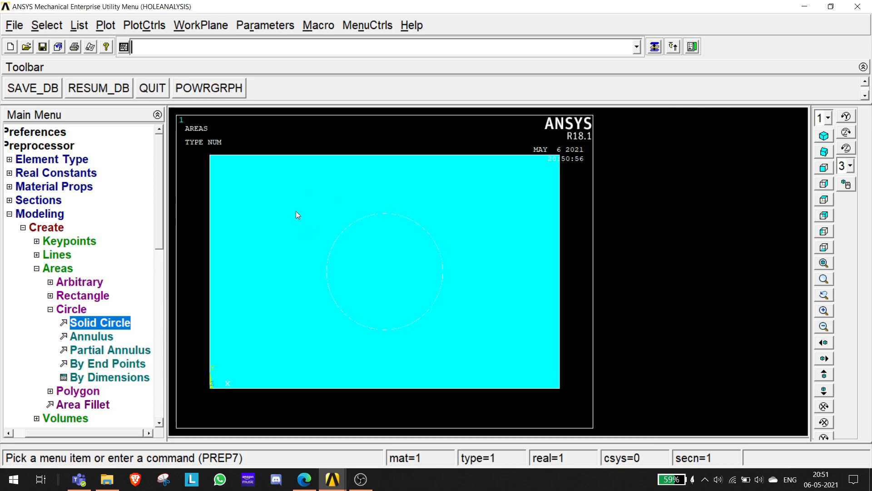
Start a Boolean subtraction of areas and set the rectangular plate, area 1, as the base area
{"action": "left_click_drag", "start_coordinate": [159, 222], "coordinate": [160, 238]}
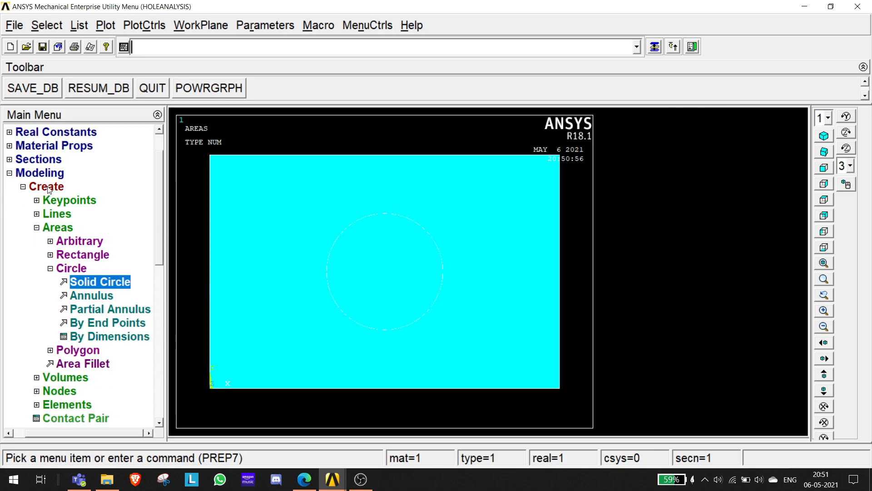
{"action": "left_click", "coordinate": [24, 190]}
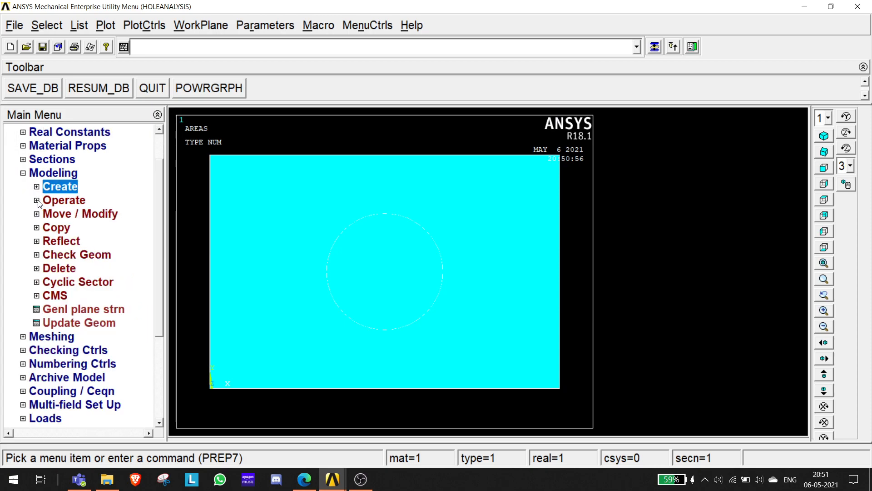
{"action": "left_click", "coordinate": [38, 201]}
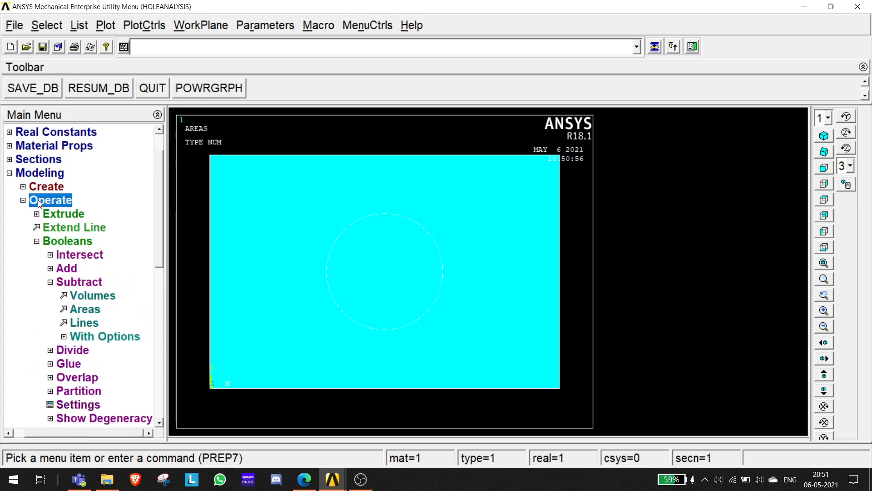
{"action": "left_click", "coordinate": [38, 243]}
{"action": "left_click", "coordinate": [38, 242]}
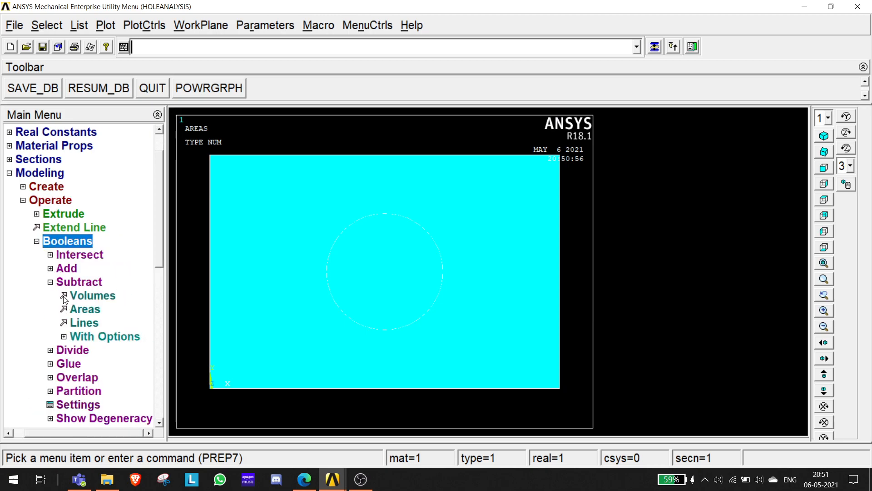
{"action": "left_click", "coordinate": [51, 283]}
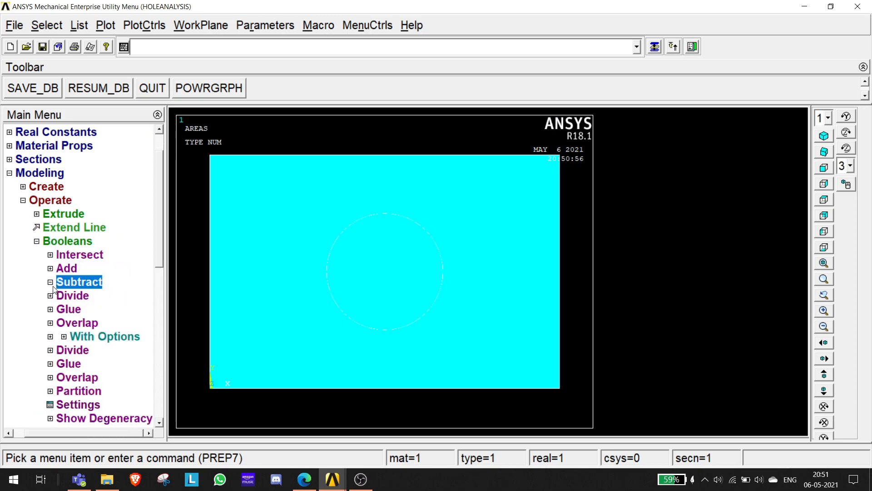
{"action": "left_click", "coordinate": [77, 282]}
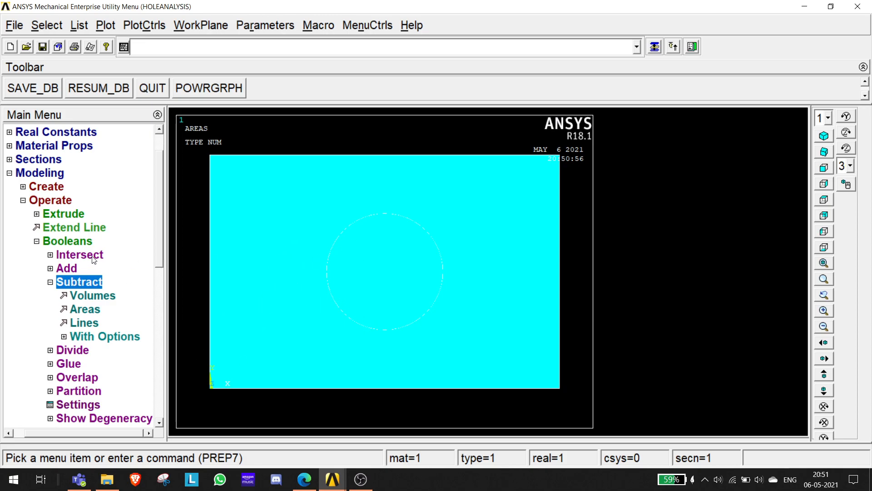
{"action": "left_click", "coordinate": [91, 310]}
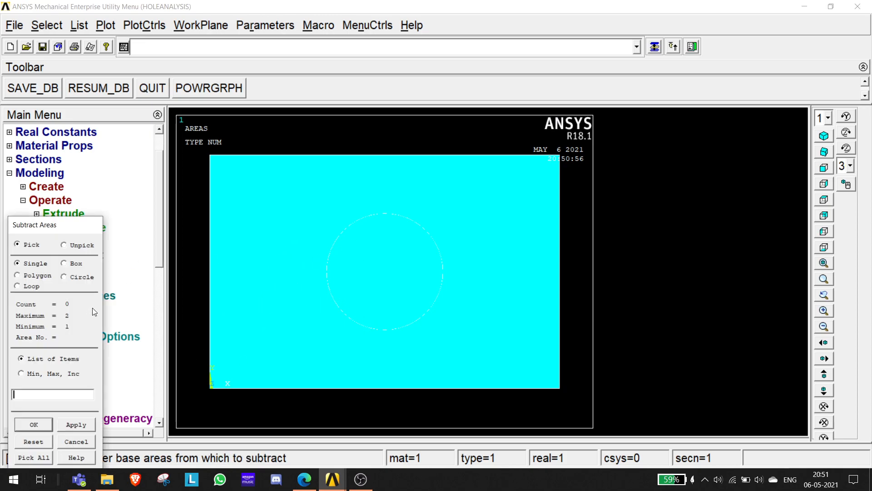
{"action": "left_click_drag", "start_coordinate": [76, 226], "coordinate": [87, 110]}
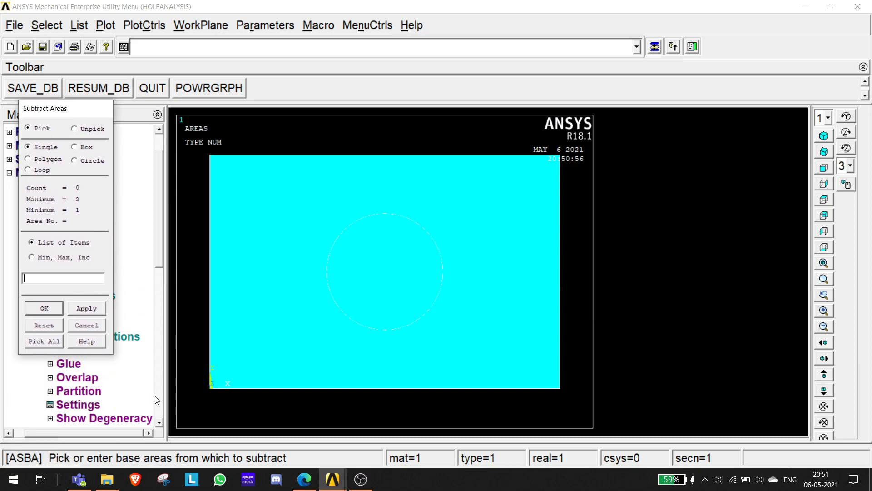
{"action": "left_click", "coordinate": [284, 210]}
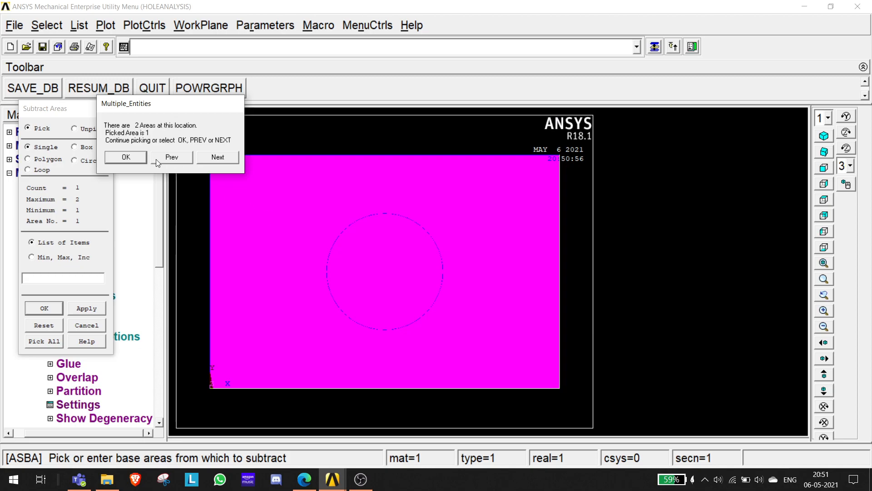
{"action": "left_click", "coordinate": [214, 158]}
{"action": "left_click", "coordinate": [191, 159]}
{"action": "left_click", "coordinate": [204, 159]}
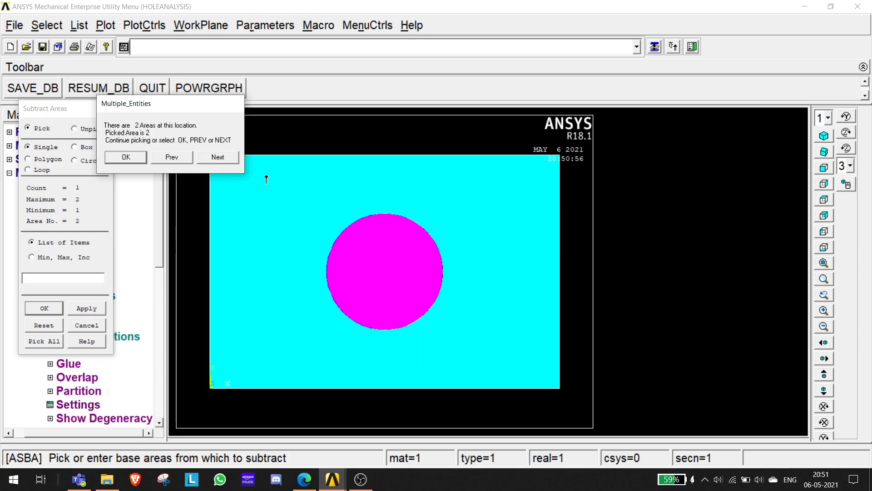
{"action": "left_click", "coordinate": [182, 159]}
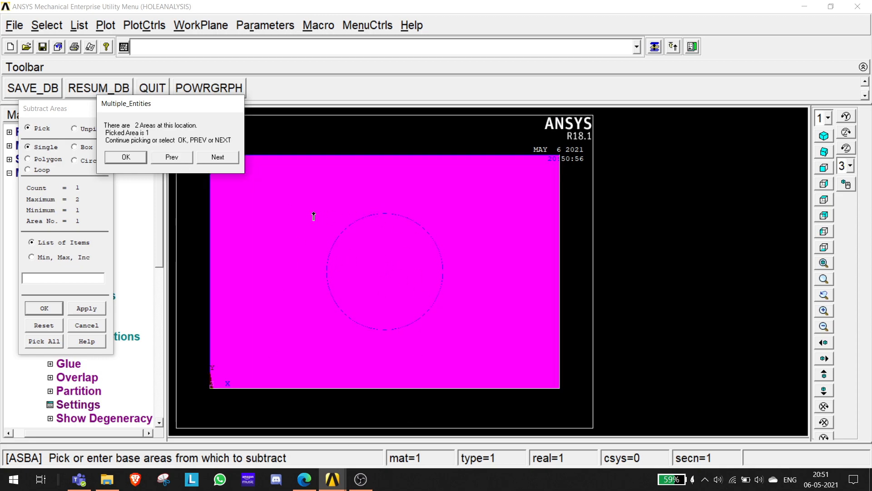
{"action": "left_click", "coordinate": [130, 155]}
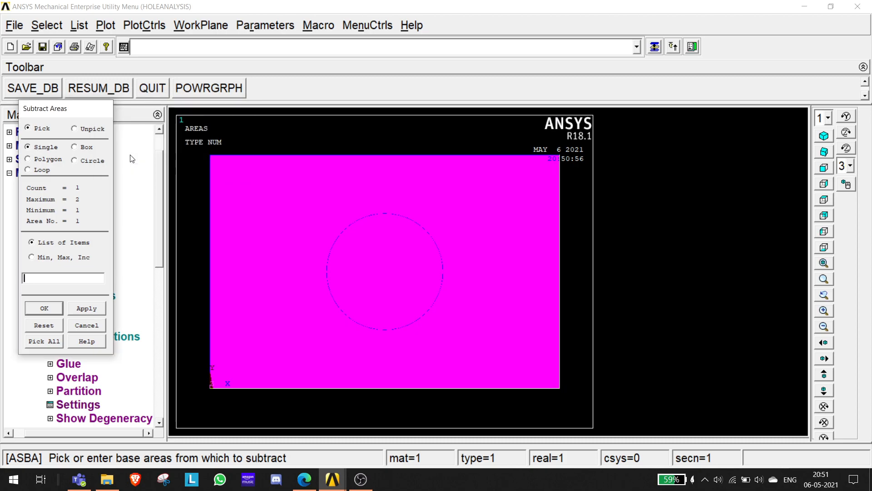
{"action": "left_click", "coordinate": [78, 312]}
Subtract the circular area at the plate's centre, area 2, from the rectangle to cut the hole
{"action": "left_click_drag", "start_coordinate": [87, 225], "coordinate": [107, 82]}
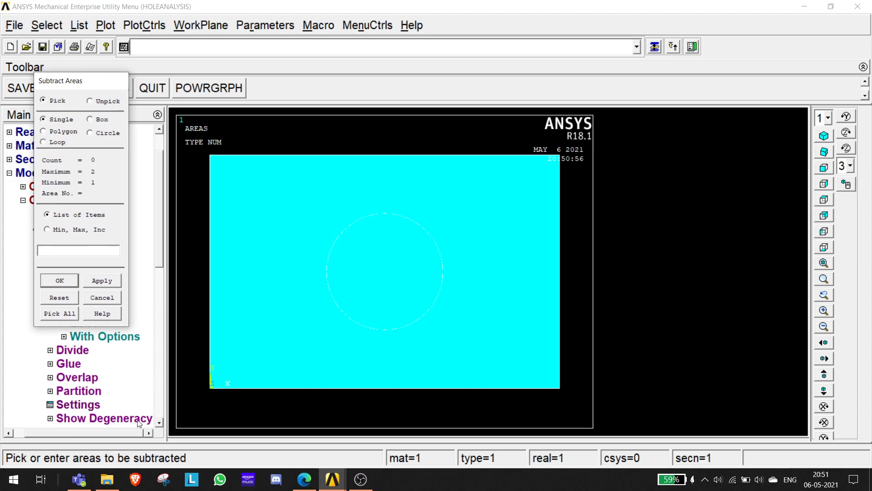
{"action": "left_click", "coordinate": [385, 278]}
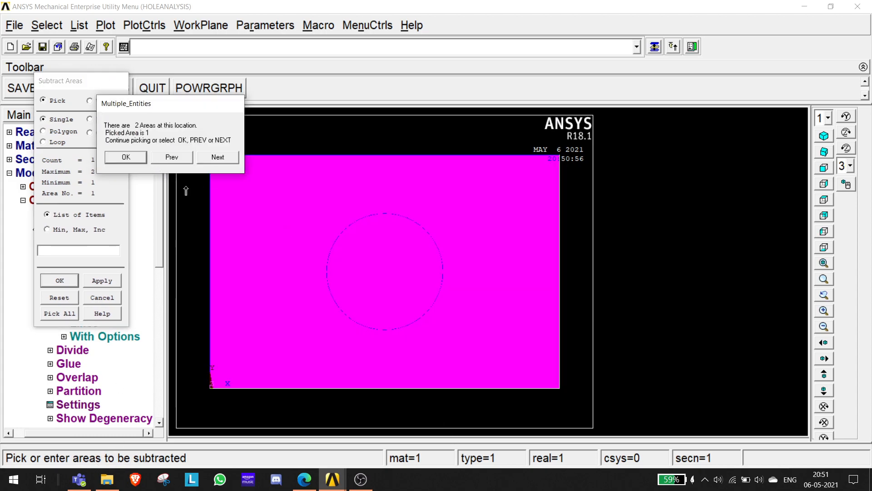
{"action": "left_click", "coordinate": [219, 159]}
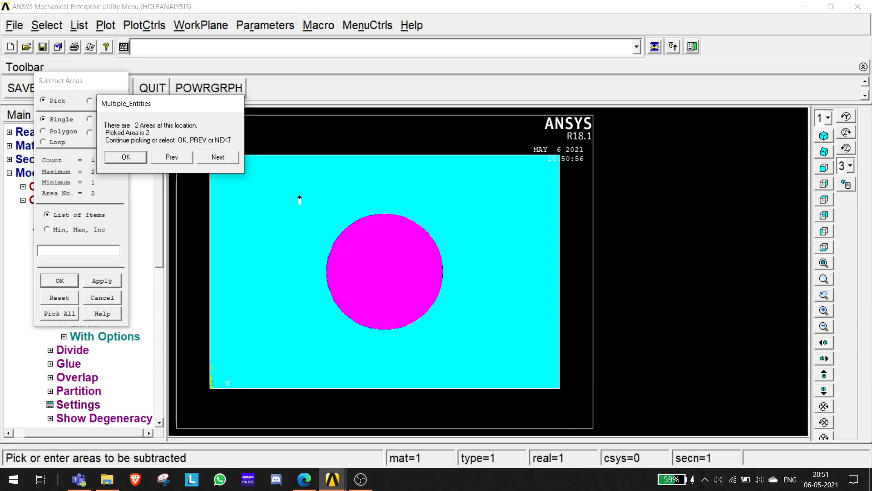
{"action": "left_click", "coordinate": [126, 158]}
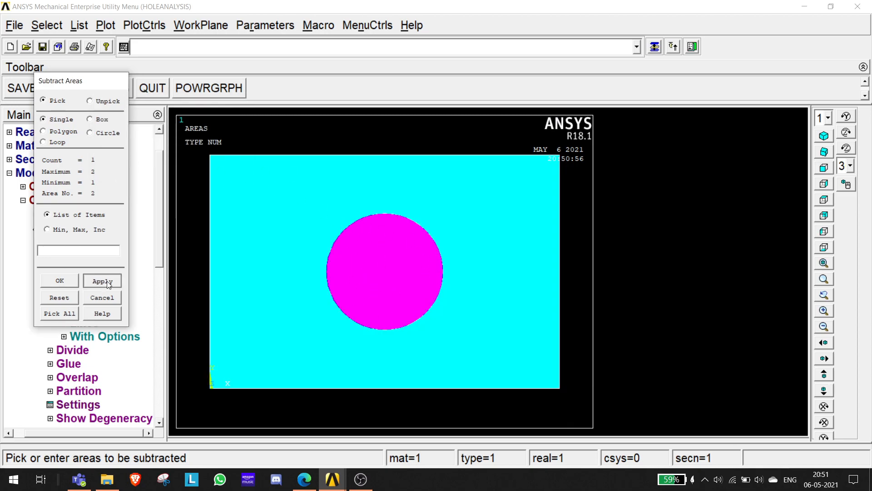
{"action": "left_click", "coordinate": [107, 281]}
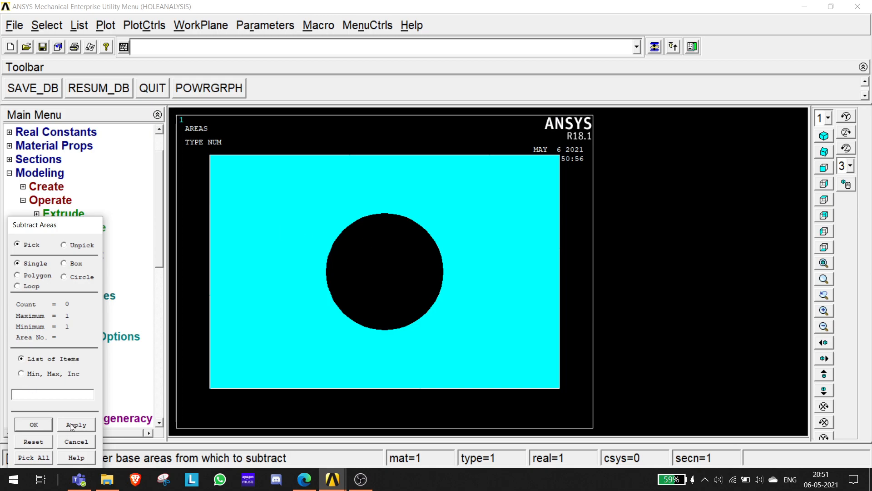
{"action": "left_click", "coordinate": [37, 424]}
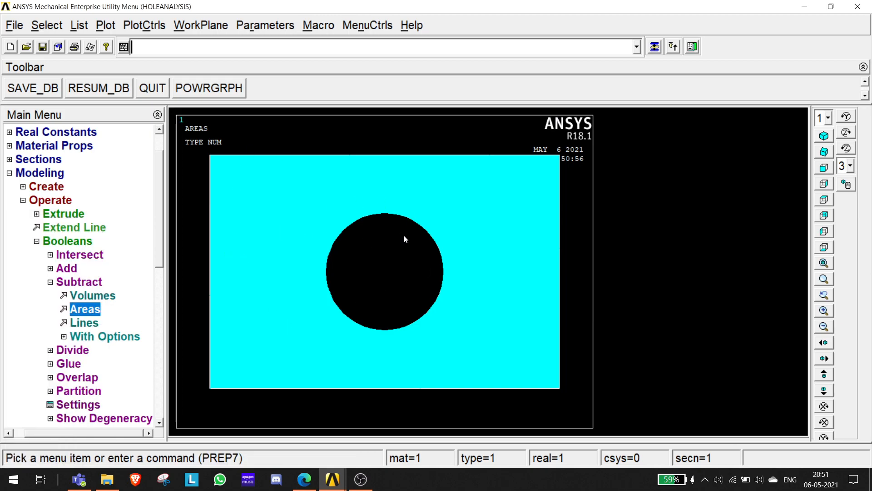
Check the plate drawing with the central hole in the PDF, then return to ANSYS
{"action": "left_click", "coordinate": [304, 479]}
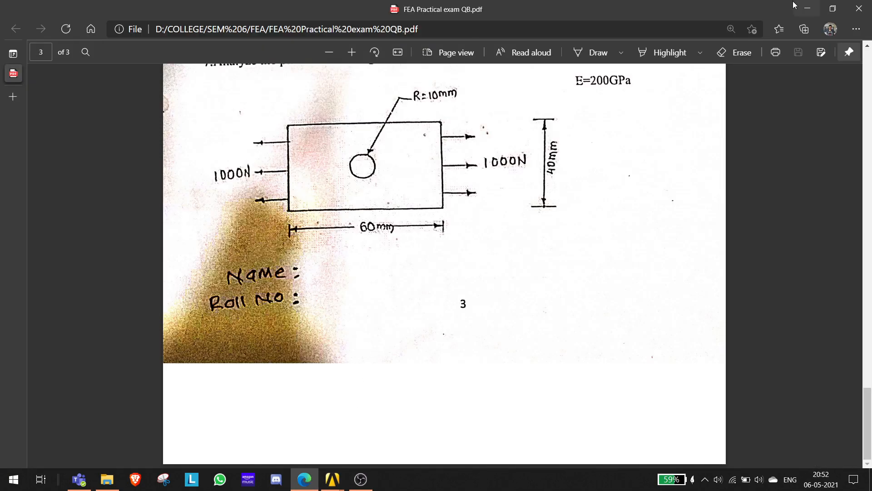
{"action": "left_click", "coordinate": [807, 10]}
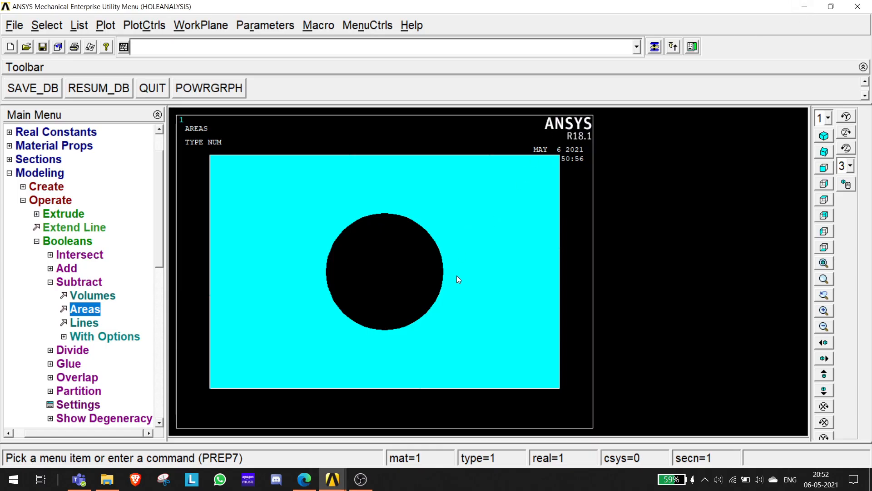
{"action": "left_click", "coordinate": [36, 241]}
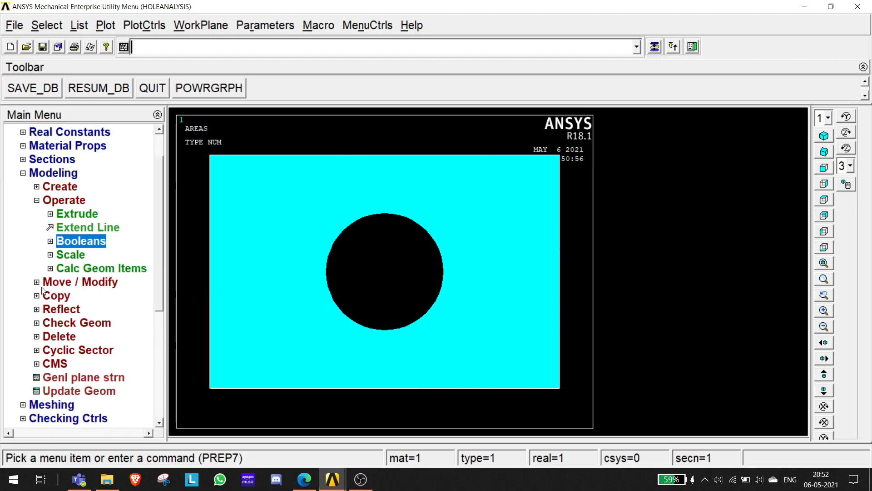
{"action": "left_click", "coordinate": [23, 173]}
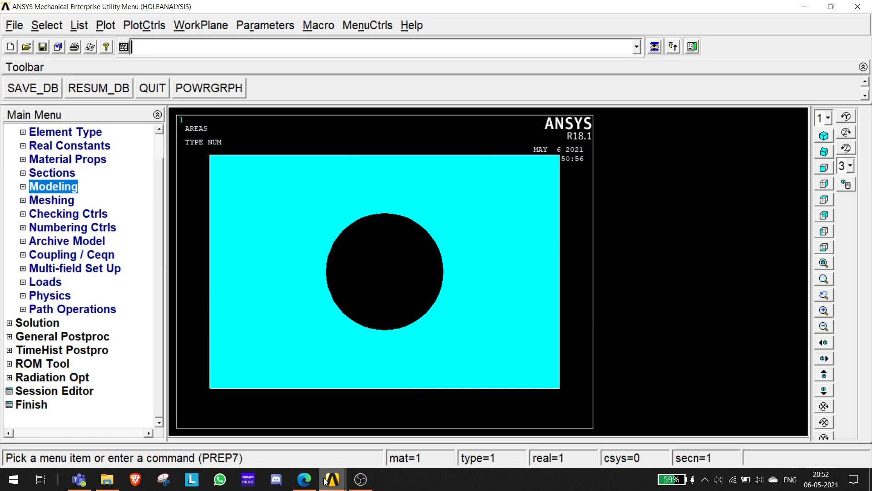
{"action": "left_click", "coordinate": [304, 479]}
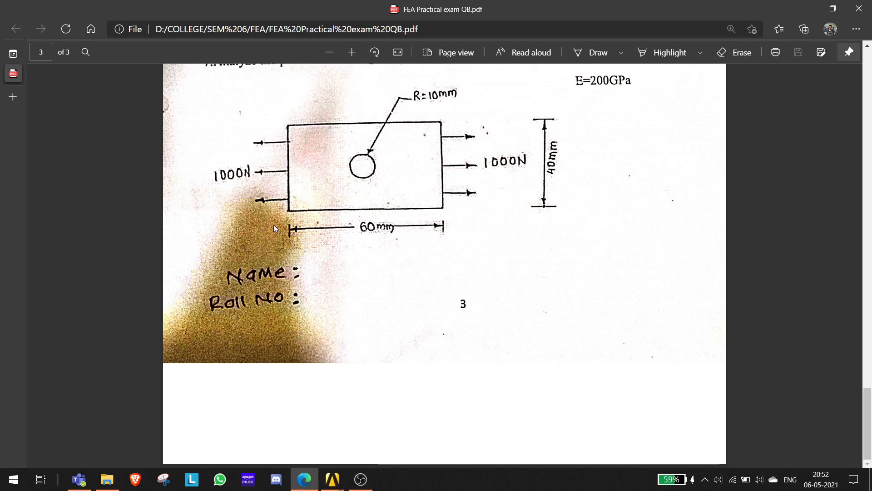
{"action": "left_click", "coordinate": [807, 8]}
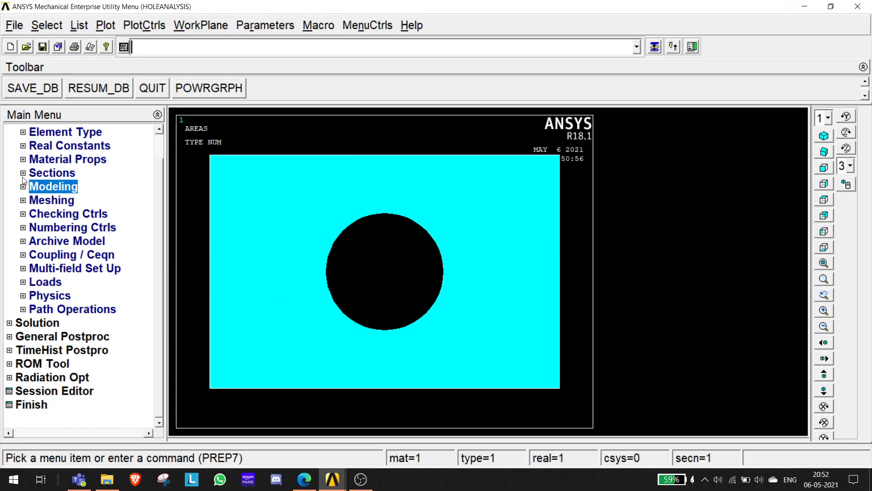
Set an element edge length of 4 on the plate area using MeshTool
{"action": "left_click", "coordinate": [23, 201]}
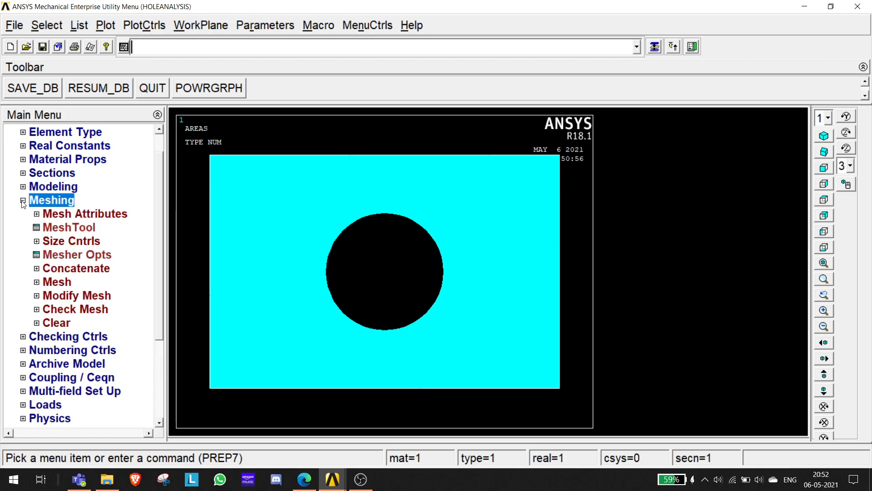
{"action": "left_click", "coordinate": [68, 228]}
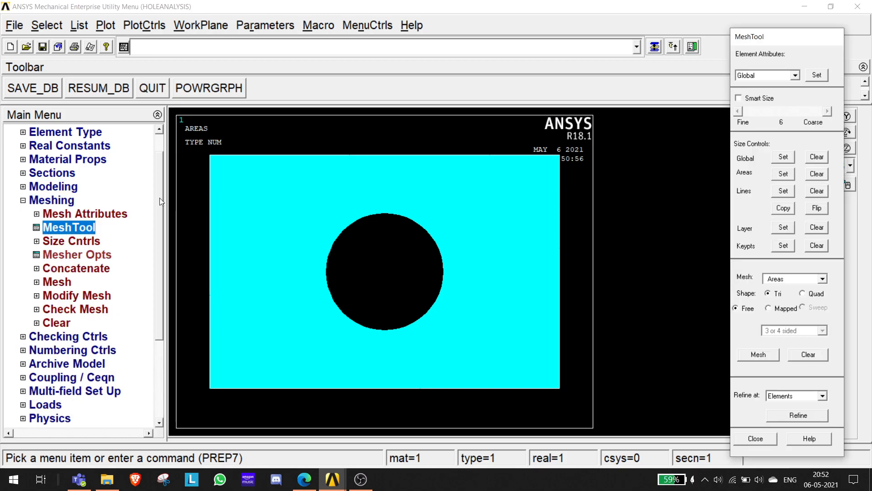
{"action": "left_click", "coordinate": [783, 173]}
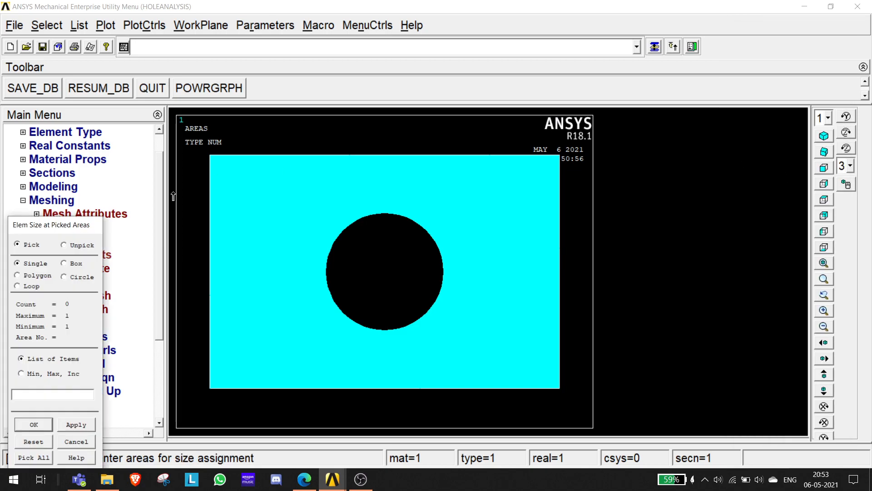
{"action": "left_click", "coordinate": [241, 249]}
{"action": "left_click", "coordinate": [70, 422]}
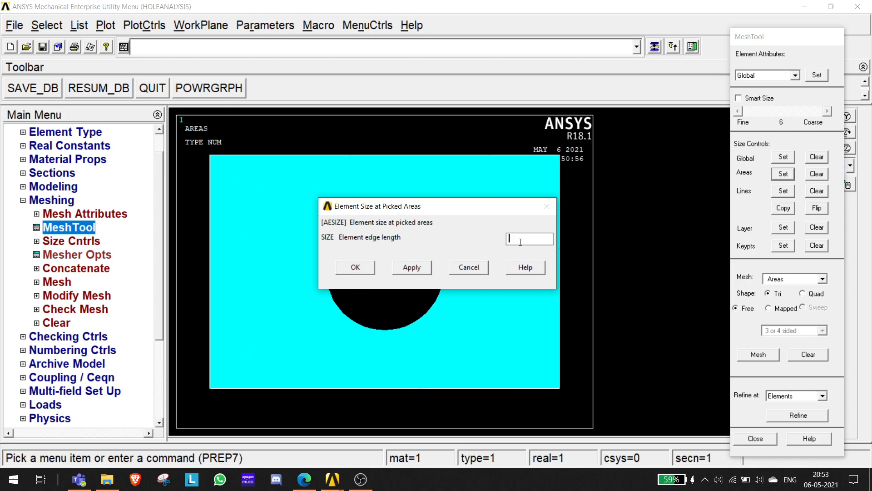
{"action": "type", "text": "4"}
{"action": "left_click", "coordinate": [364, 269]}
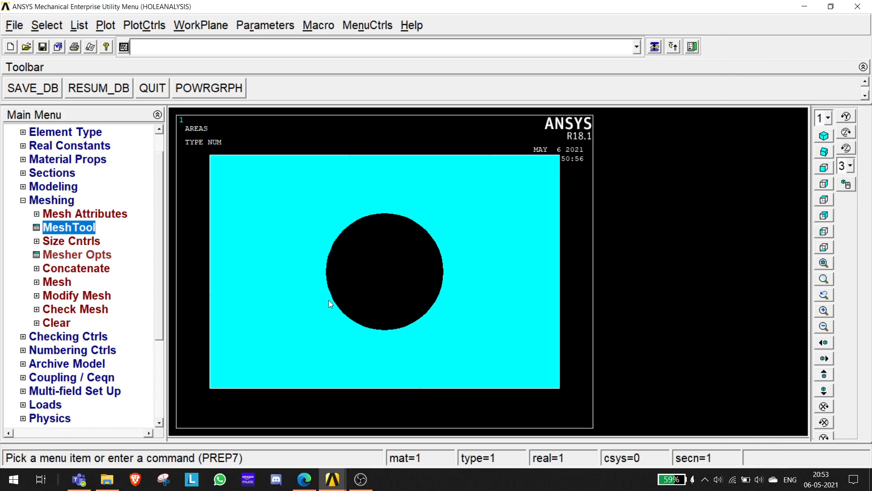
Check the required element type in the plate problem statement in the PDF, then return to MeshTool in ANSYS
{"action": "key", "text": "alt+Tab"}
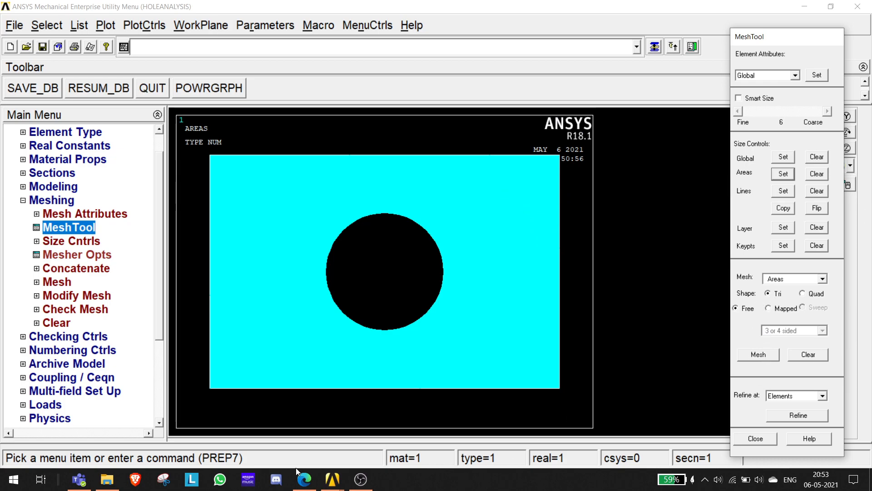
{"action": "left_click", "coordinate": [304, 478]}
{"action": "scroll", "coordinate": [396, 254], "scroll_direction": "up", "scroll_amount": 5}
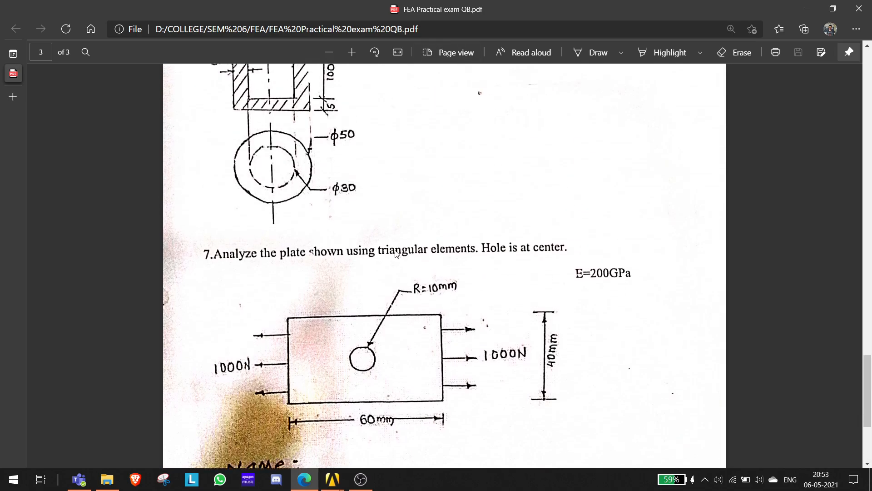
{"action": "left_click", "coordinate": [807, 8]}
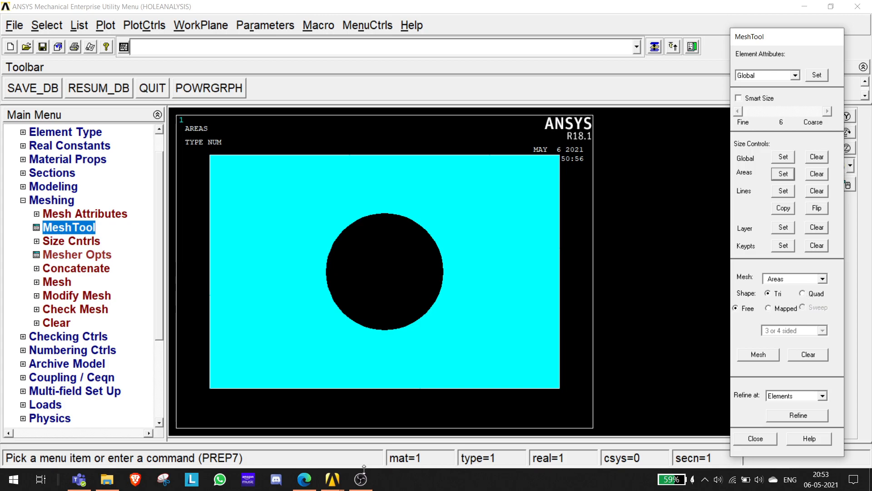
Mesh the plate area around the hole with free triangular elements
{"action": "left_click", "coordinate": [765, 355]}
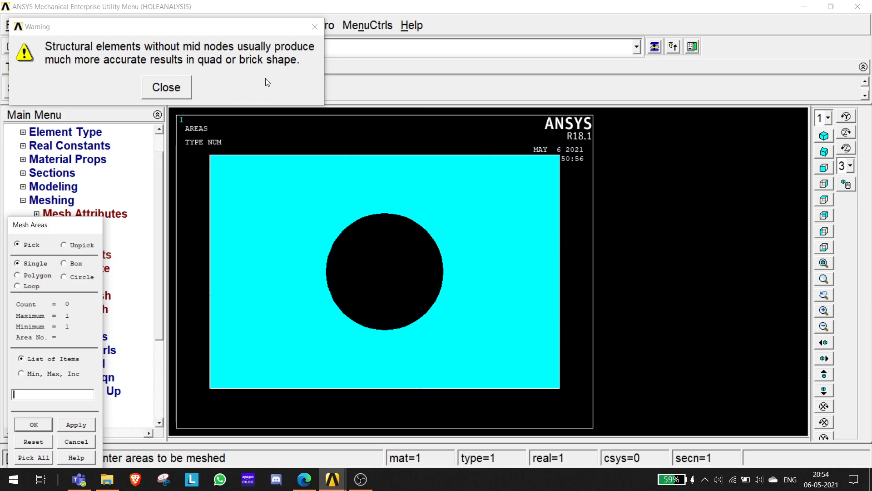
{"action": "left_click", "coordinate": [166, 88]}
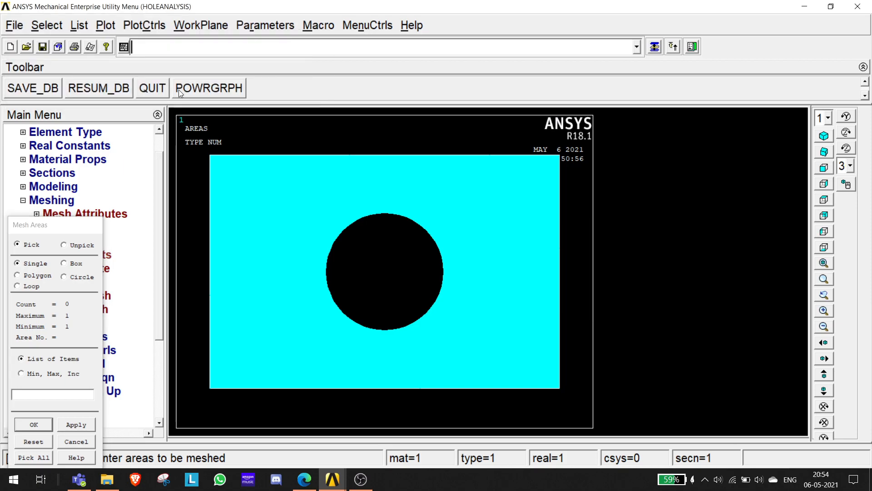
{"action": "left_click", "coordinate": [283, 264]}
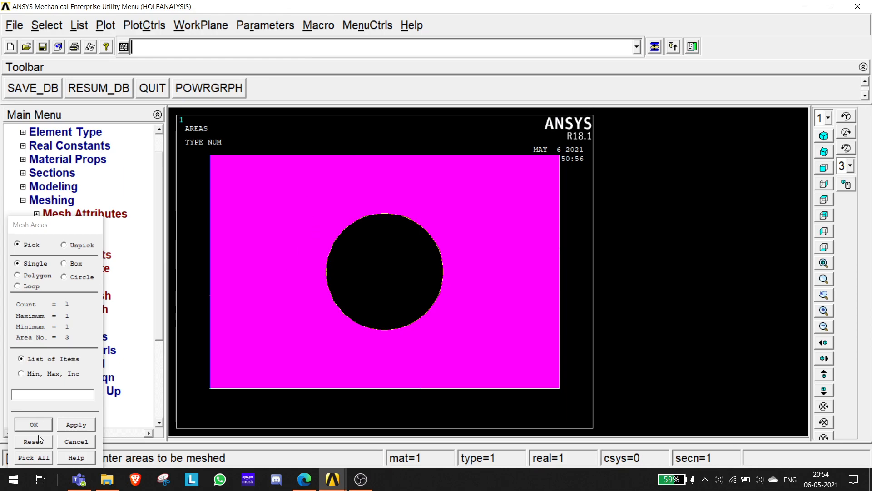
{"action": "left_click", "coordinate": [76, 425]}
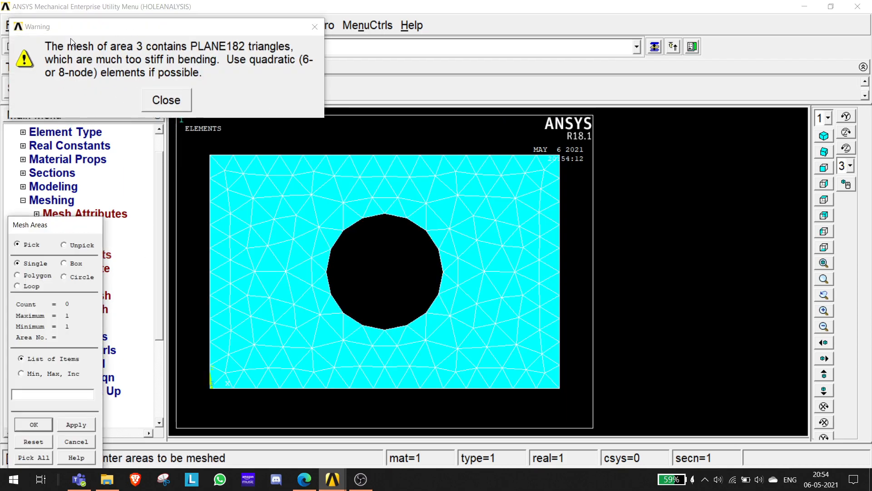
{"action": "left_click", "coordinate": [166, 100]}
{"action": "left_click", "coordinate": [36, 423]}
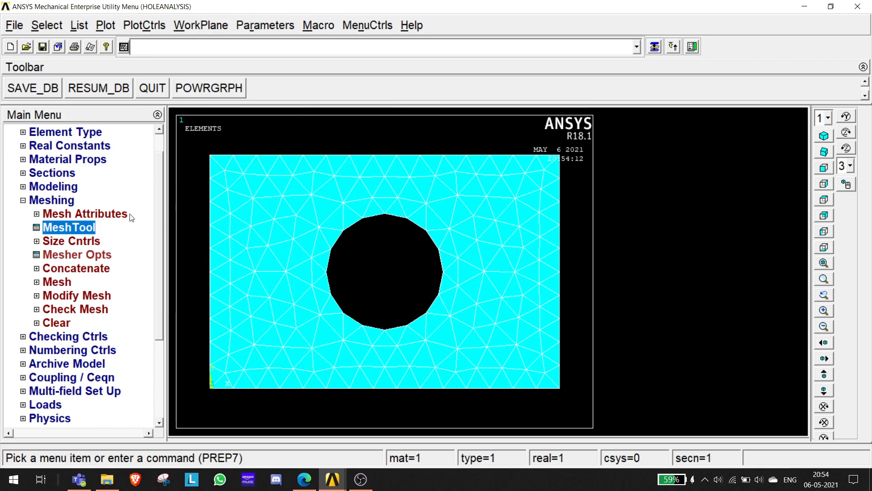
Box-select all nodes along the plate's left edge for a structural displacement constraint on nodes
{"action": "left_click", "coordinate": [23, 201]}
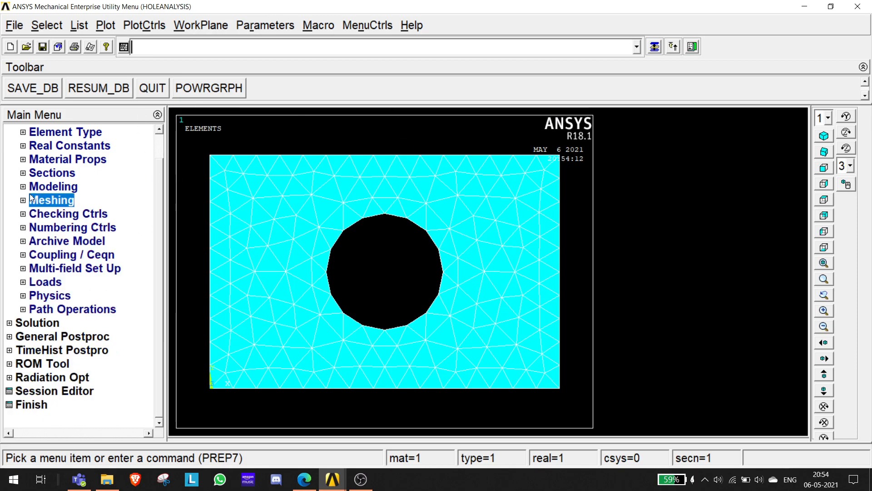
{"action": "left_click", "coordinate": [25, 283]}
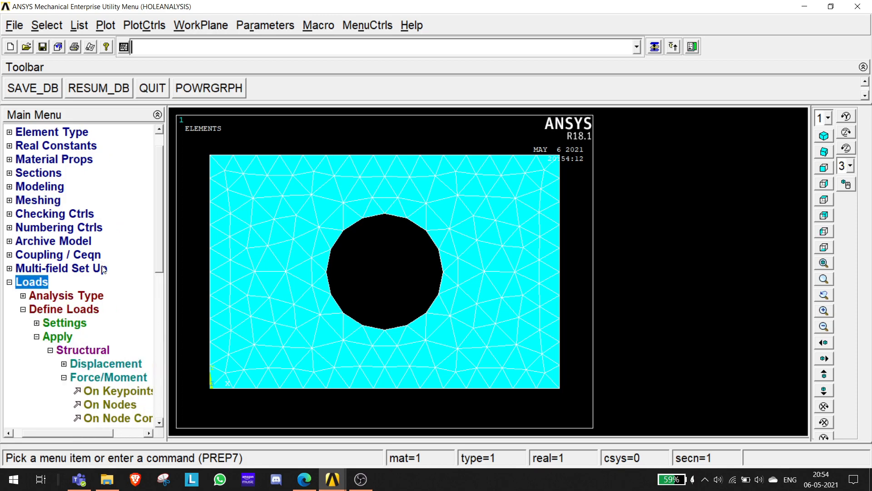
{"action": "left_click", "coordinate": [23, 312]}
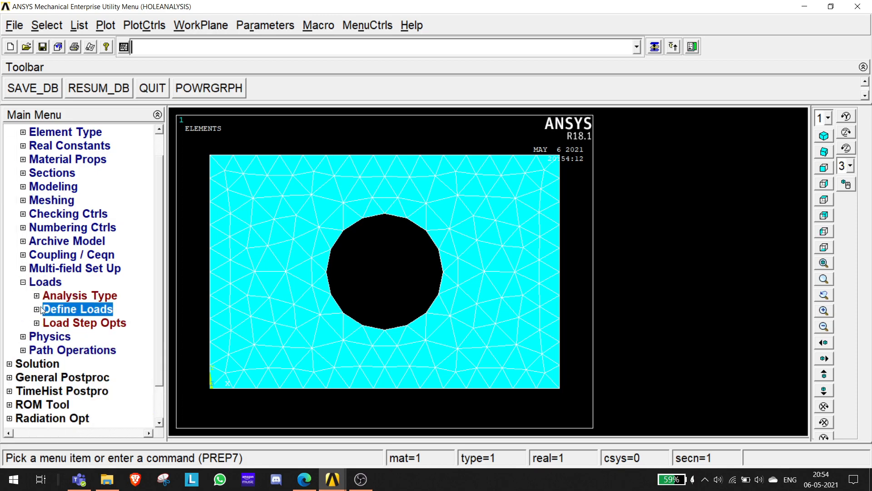
{"action": "left_click", "coordinate": [22, 311]}
{"action": "left_click", "coordinate": [22, 338]}
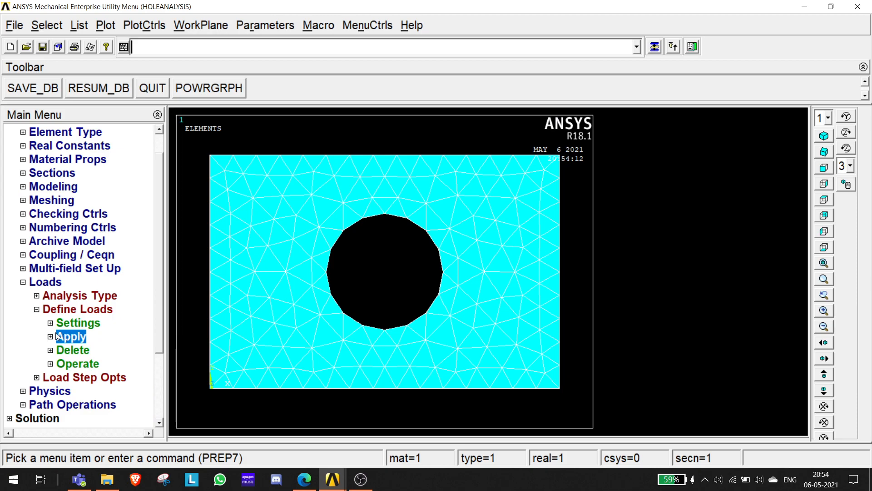
{"action": "left_click", "coordinate": [24, 340]}
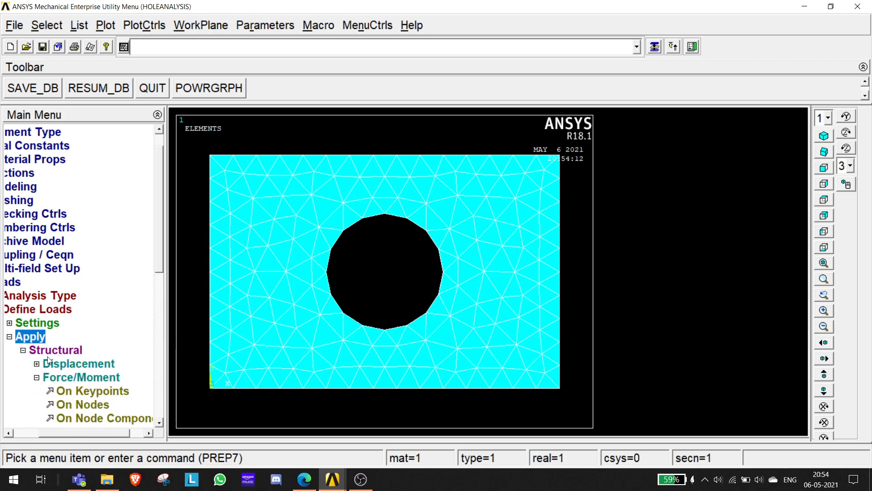
{"action": "left_click", "coordinate": [57, 367]}
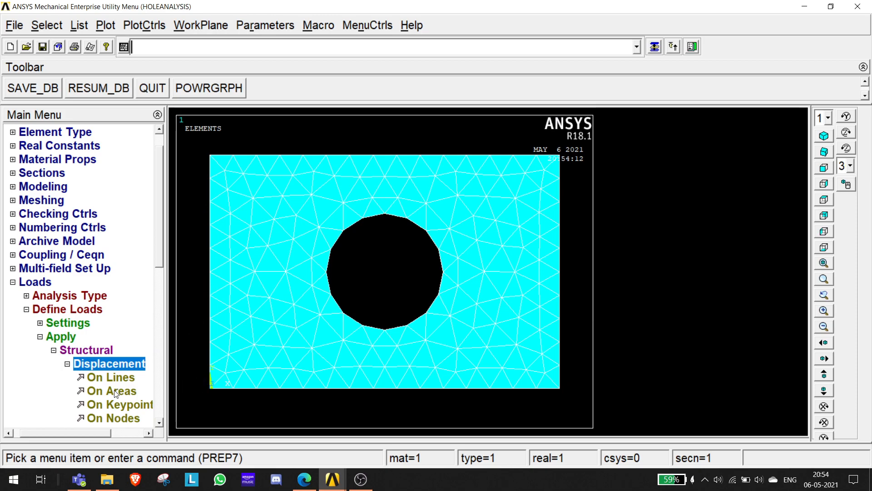
{"action": "left_click", "coordinate": [117, 419]}
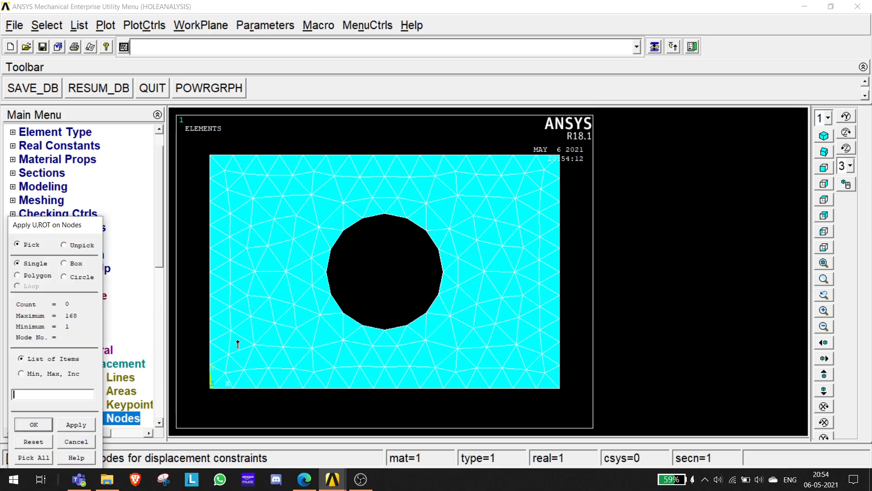
{"action": "left_click", "coordinate": [64, 264]}
{"action": "left_click_drag", "start_coordinate": [197, 143], "coordinate": [213, 406]}
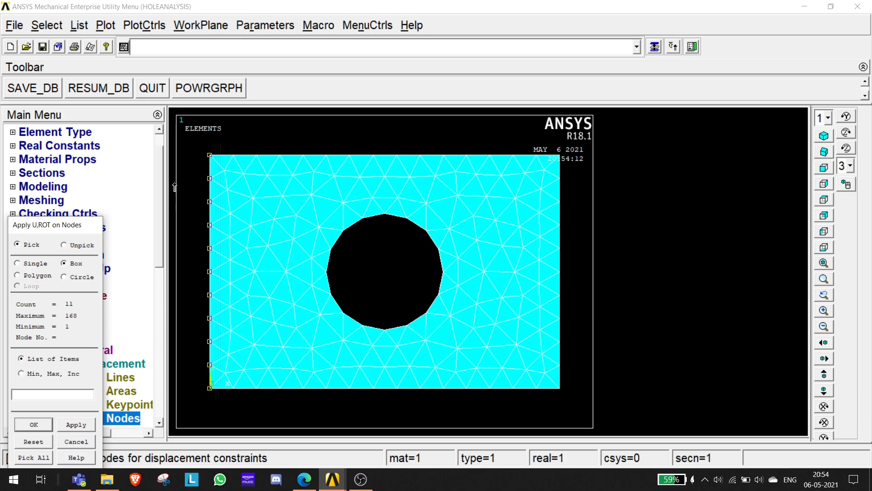
{"action": "left_click", "coordinate": [33, 427]}
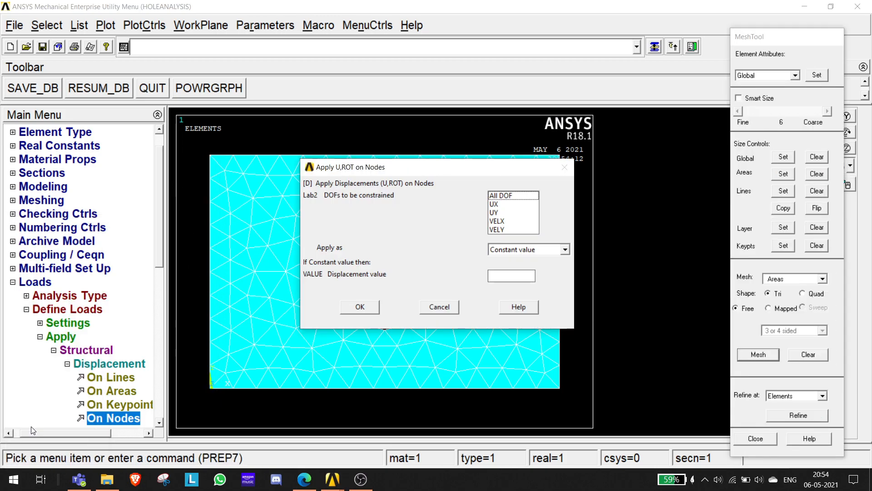
Constrain All DOF of the selected left-edge nodes with a constant displacement value of 0
{"action": "left_click", "coordinate": [520, 200]}
{"action": "left_click", "coordinate": [500, 276]}
{"action": "type", "text": "0"}
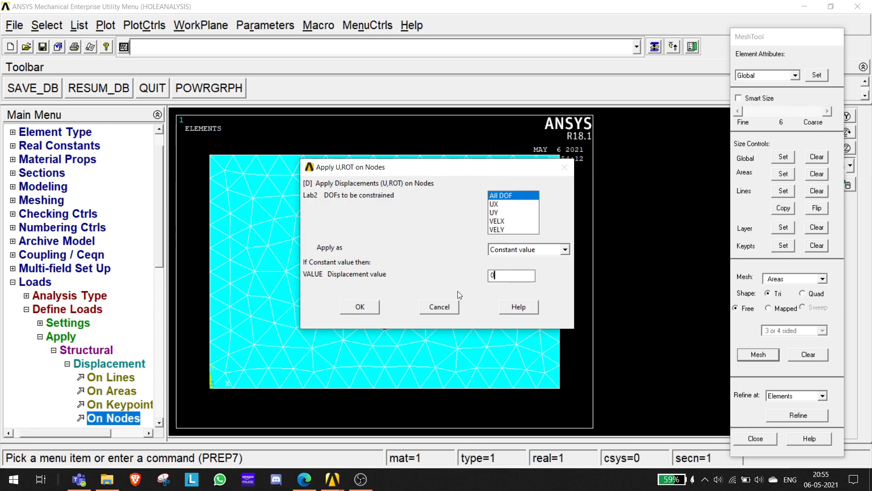
{"action": "left_click", "coordinate": [359, 307]}
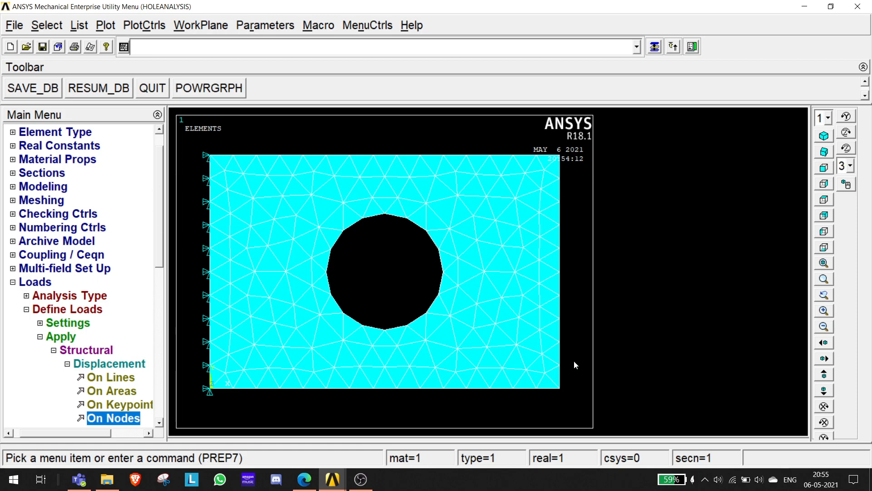
Box-select all nodes along the plate's right edge for a structural force/moment load on nodes
{"action": "left_click", "coordinate": [61, 349]}
{"action": "left_click", "coordinate": [46, 337]}
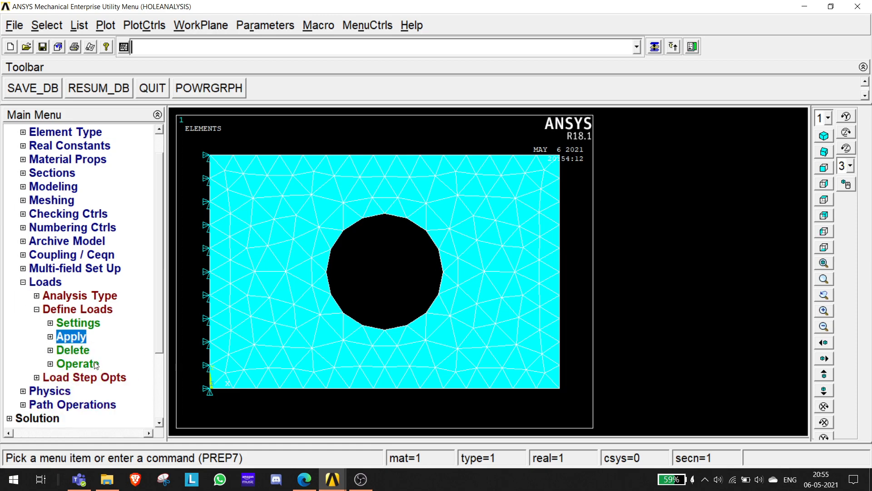
{"action": "left_click", "coordinate": [69, 337]}
{"action": "left_click", "coordinate": [72, 349]}
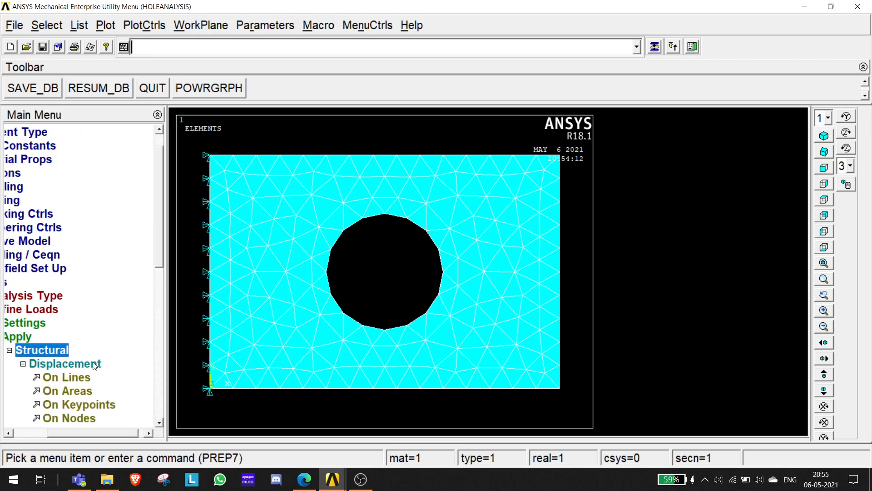
{"action": "left_click", "coordinate": [29, 367]}
{"action": "left_click", "coordinate": [87, 377]}
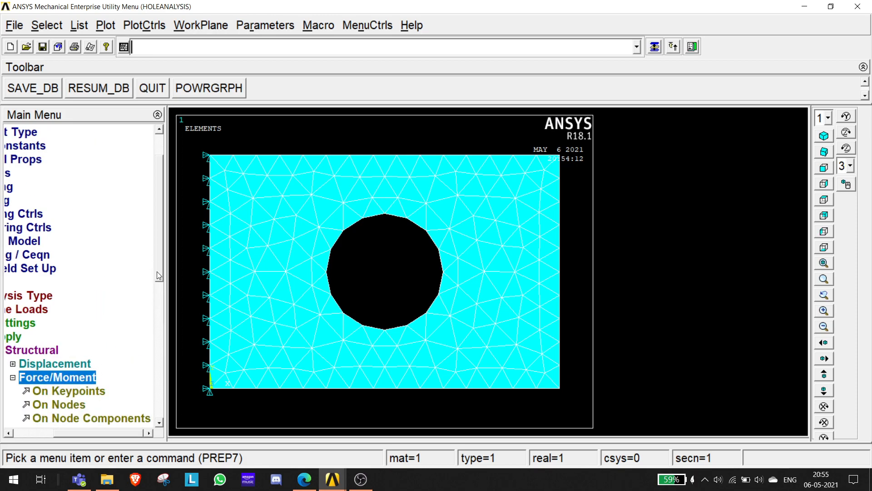
{"action": "left_click_drag", "start_coordinate": [159, 266], "coordinate": [158, 328]}
{"action": "left_click", "coordinate": [54, 245]}
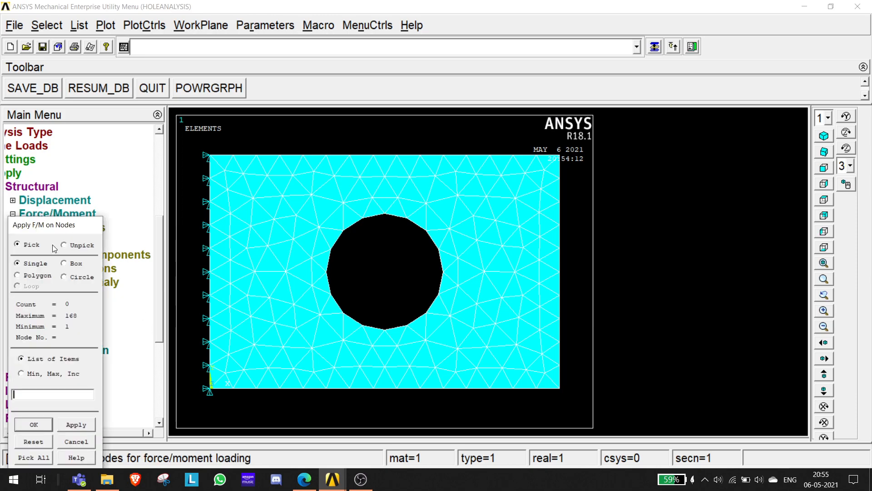
{"action": "left_click", "coordinate": [70, 263]}
{"action": "scroll", "coordinate": [565, 210], "scroll_direction": "down", "scroll_amount": 1}
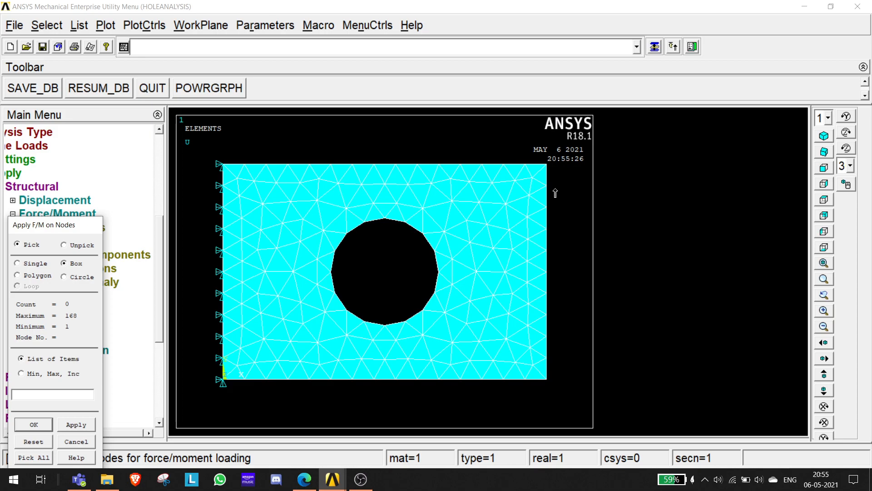
{"action": "left_click_drag", "start_coordinate": [569, 150], "coordinate": [540, 396]}
{"action": "left_click", "coordinate": [34, 425]}
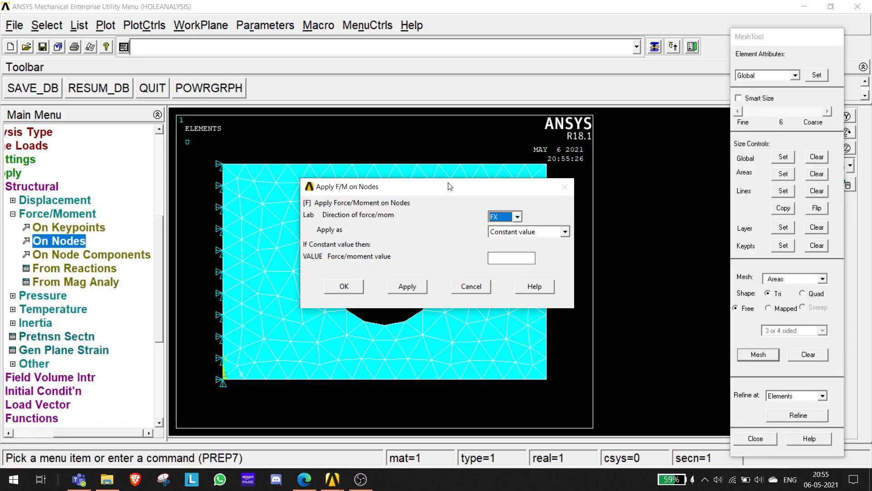
Apply a constant force in the FX direction to the selected right-edge nodes, replacing the trial value 100 with 11
{"action": "left_click_drag", "start_coordinate": [516, 186], "coordinate": [535, 80]}
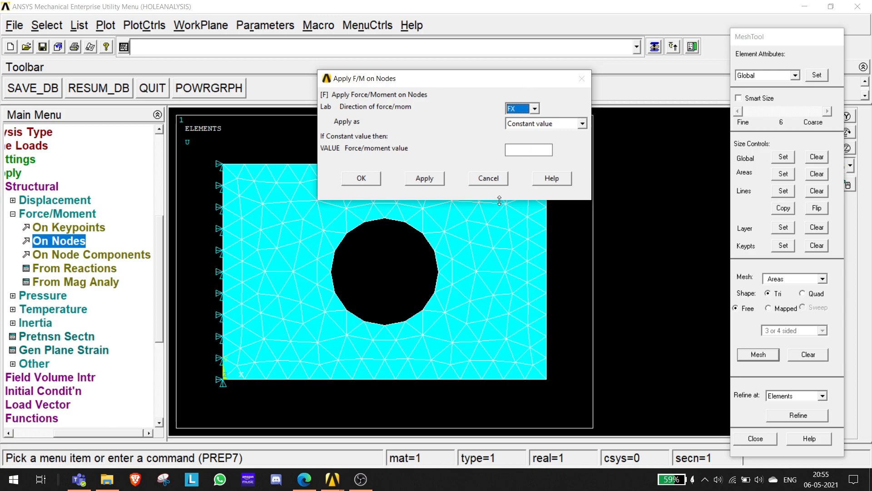
{"action": "left_click", "coordinate": [528, 149]}
{"action": "type", "text": "100"}
{"action": "left_click_drag", "start_coordinate": [549, 81], "coordinate": [353, 205]}
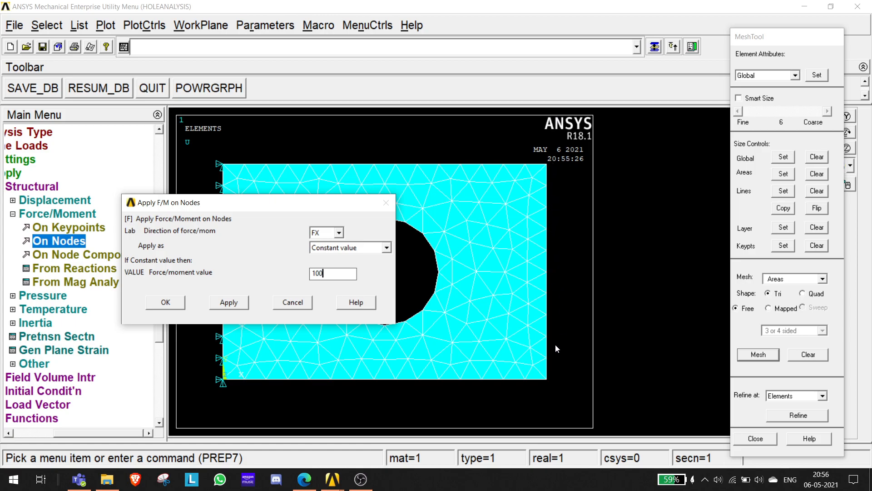
{"action": "left_click_drag", "start_coordinate": [353, 200], "coordinate": [353, 163]}
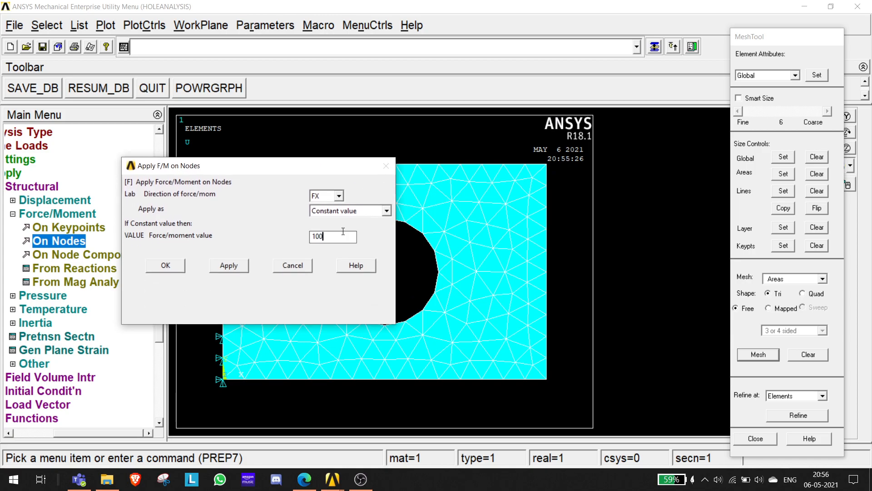
{"action": "double_click", "coordinate": [328, 234]}
{"action": "key", "text": "BackSpace"}
{"action": "type", "text": "11"}
{"action": "left_click", "coordinate": [176, 269]}
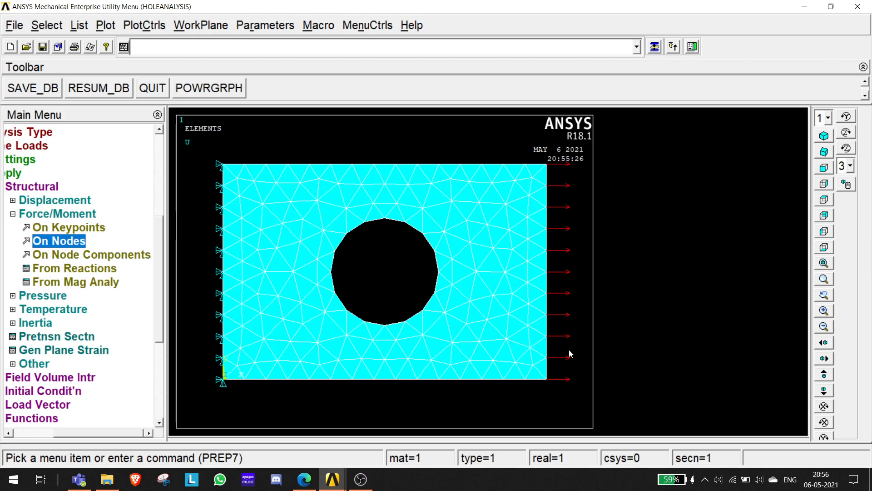
Solve the current load step, proceeding past the model check, and close the solution status listing
{"action": "left_click_drag", "start_coordinate": [104, 432], "coordinate": [81, 434]}
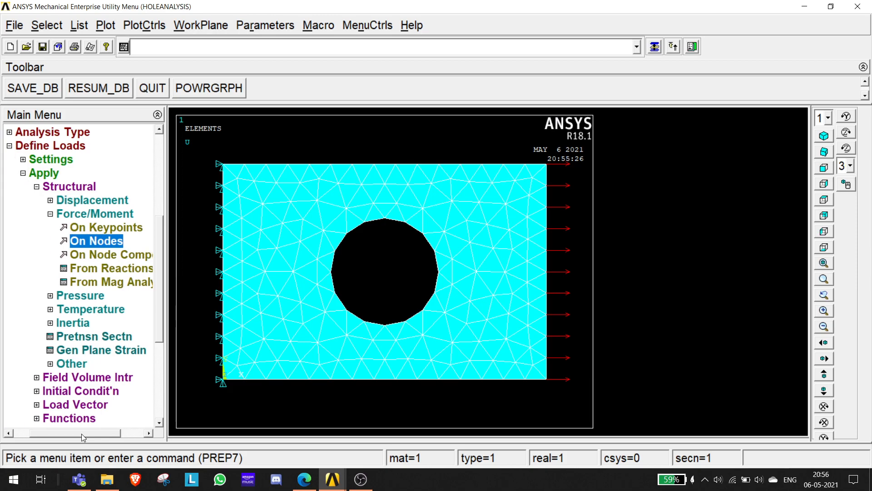
{"action": "left_click", "coordinate": [9, 145]}
{"action": "left_click", "coordinate": [26, 241]}
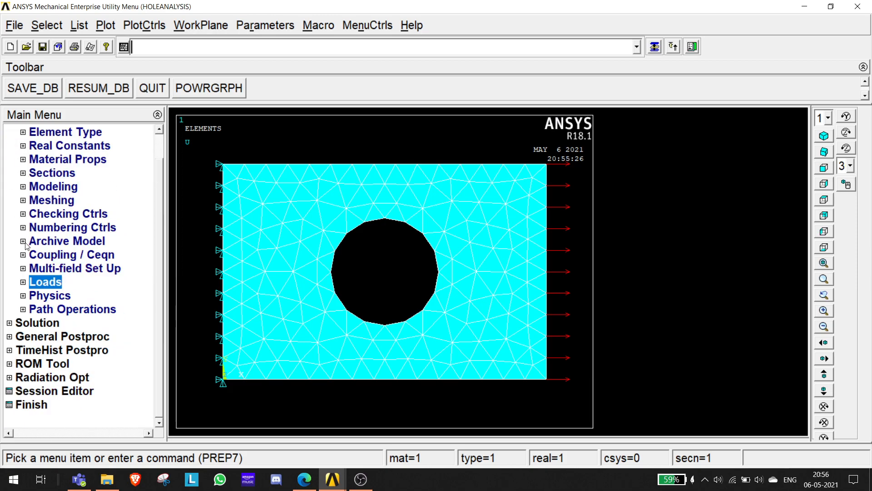
{"action": "left_click", "coordinate": [10, 323]}
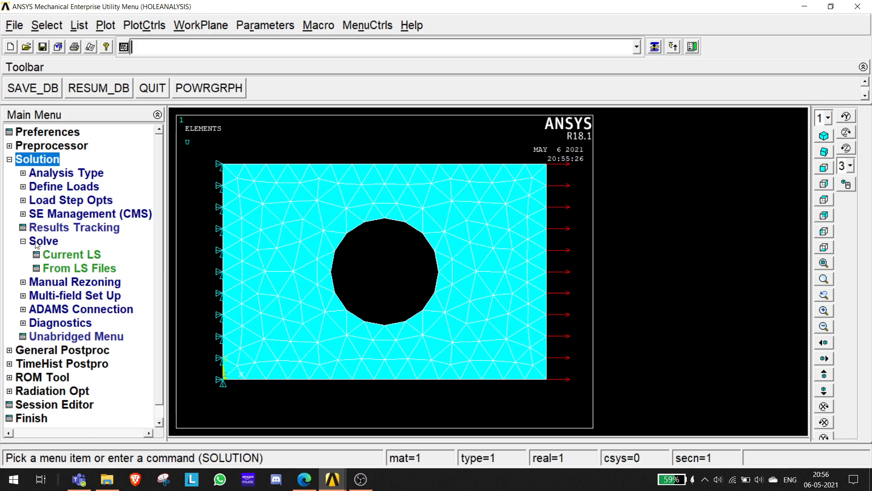
{"action": "left_click", "coordinate": [60, 255]}
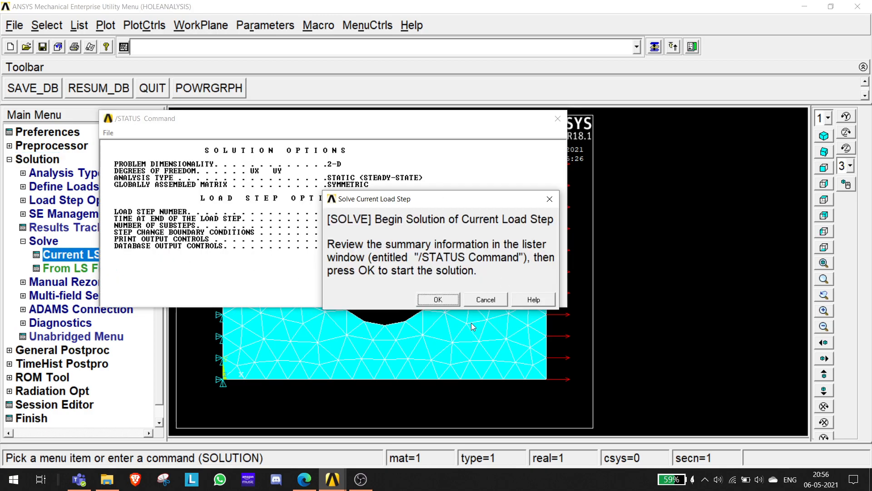
{"action": "left_click", "coordinate": [438, 300]}
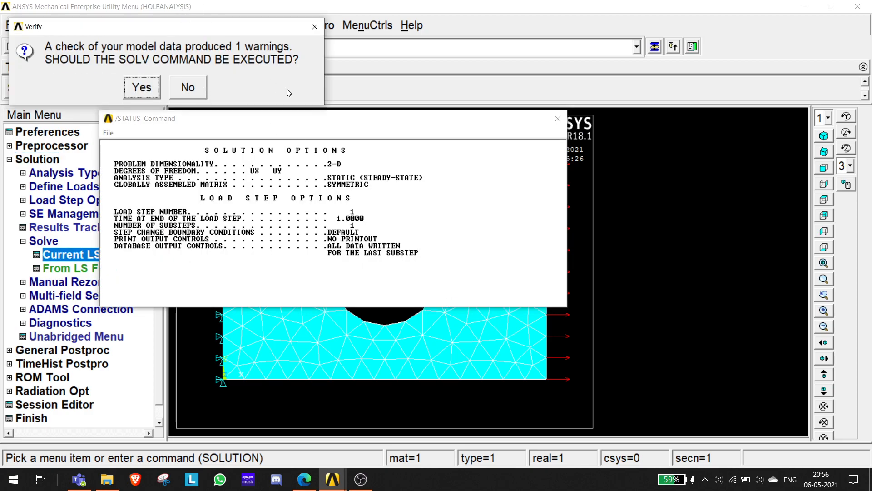
{"action": "left_click_drag", "start_coordinate": [471, 134], "coordinate": [683, 390]}
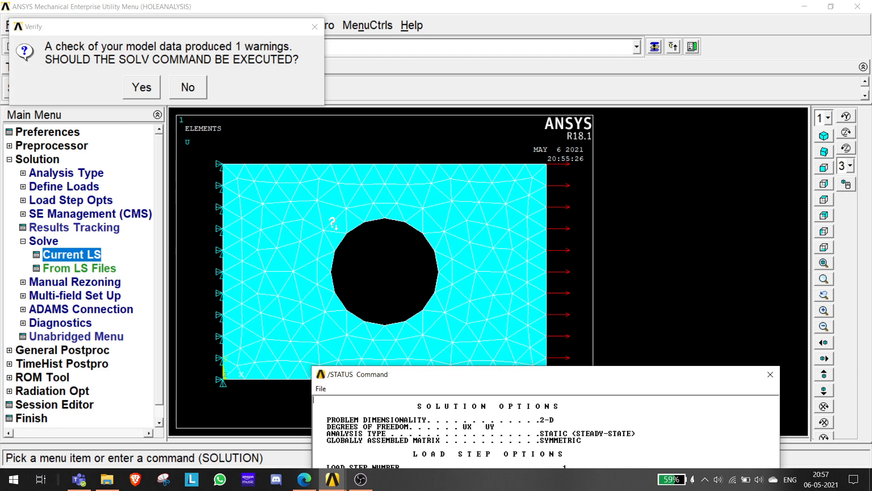
{"action": "left_click", "coordinate": [142, 88]}
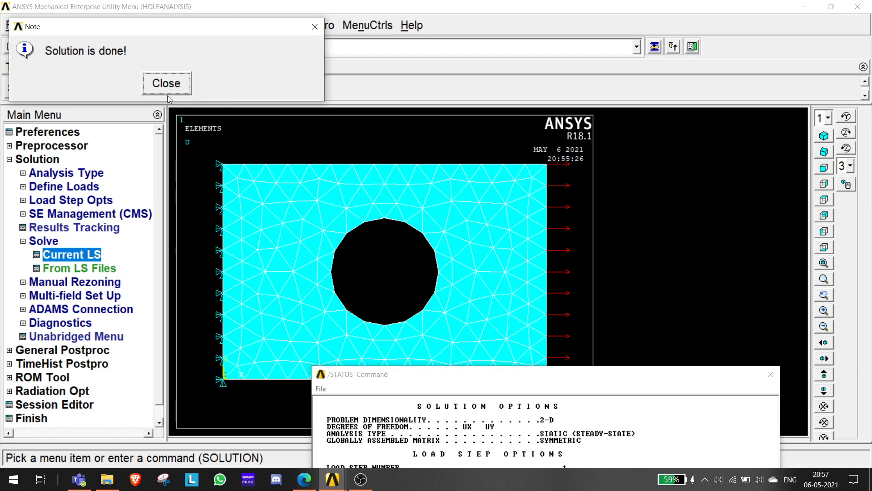
{"action": "left_click", "coordinate": [175, 87]}
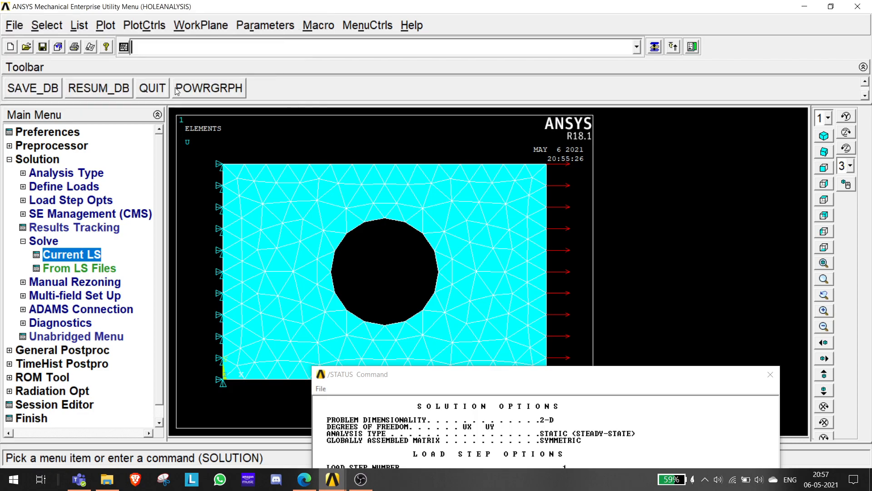
{"action": "left_click", "coordinate": [770, 373]}
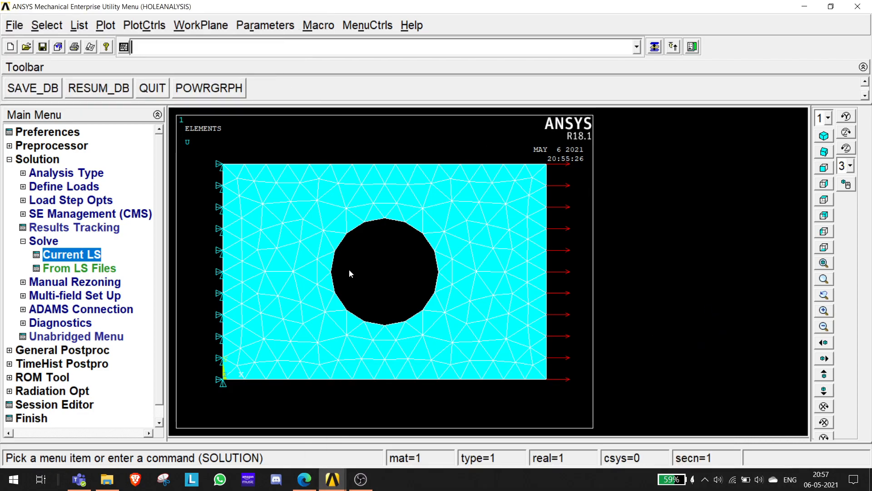
Plot the nodal solution contour of the displacement vector sum, showing the deformed shape only with auto-calculated scale
{"action": "left_click", "coordinate": [27, 350]}
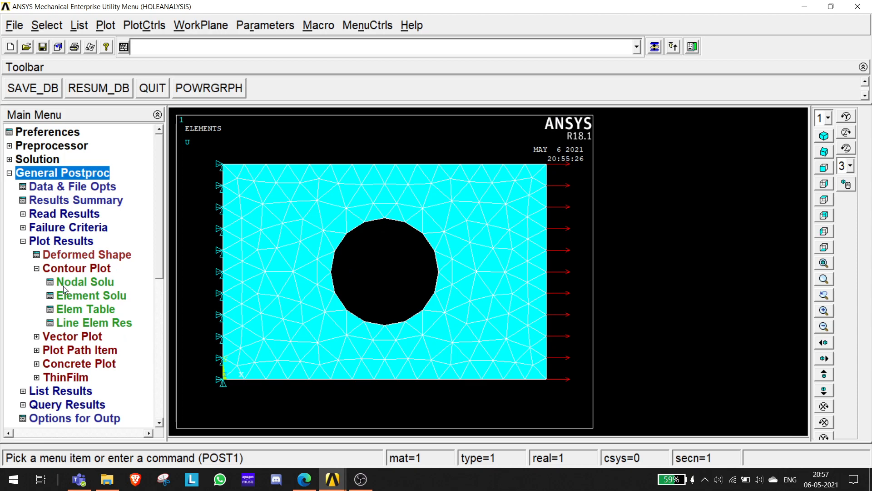
{"action": "left_click", "coordinate": [68, 284]}
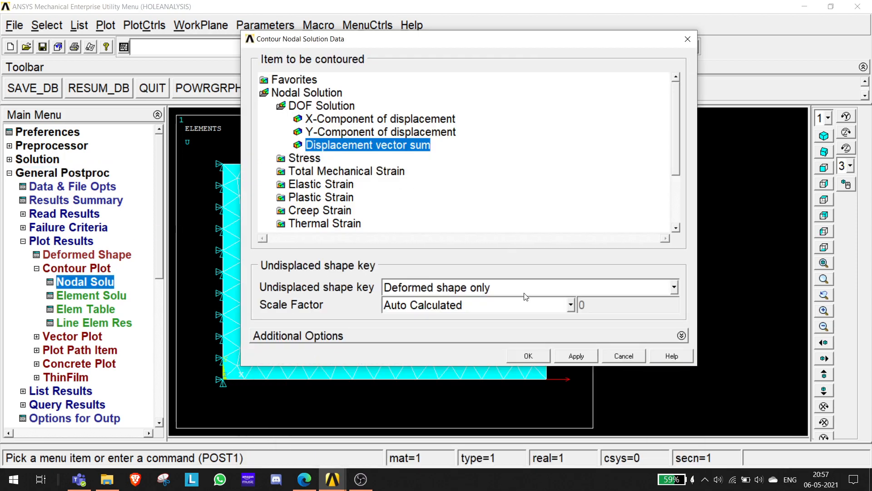
{"action": "left_click", "coordinate": [525, 356]}
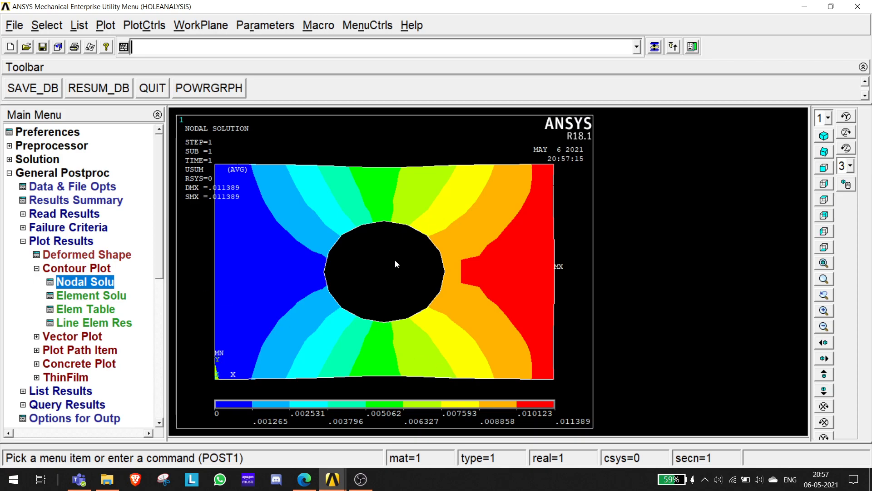
Plot the element solution contour of von Mises stress, showing the deformed shape only
{"action": "left_click", "coordinate": [84, 296]}
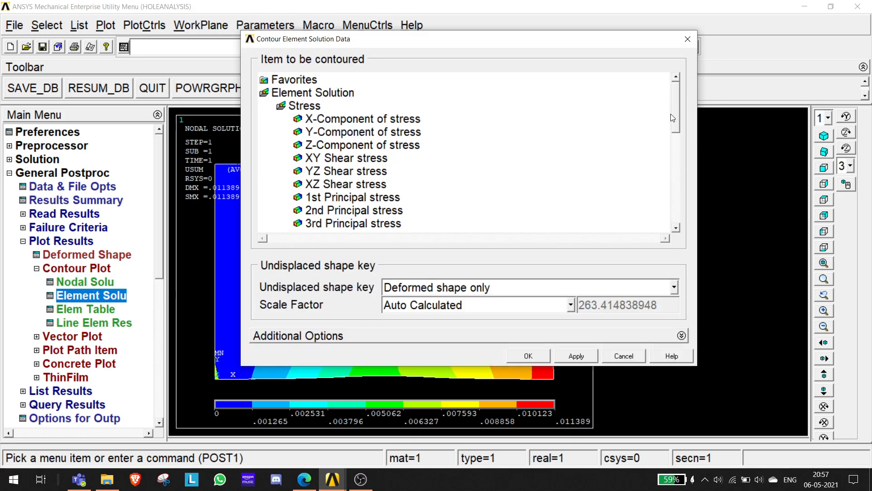
{"action": "scroll", "coordinate": [679, 141], "scroll_direction": "down", "scroll_amount": 2}
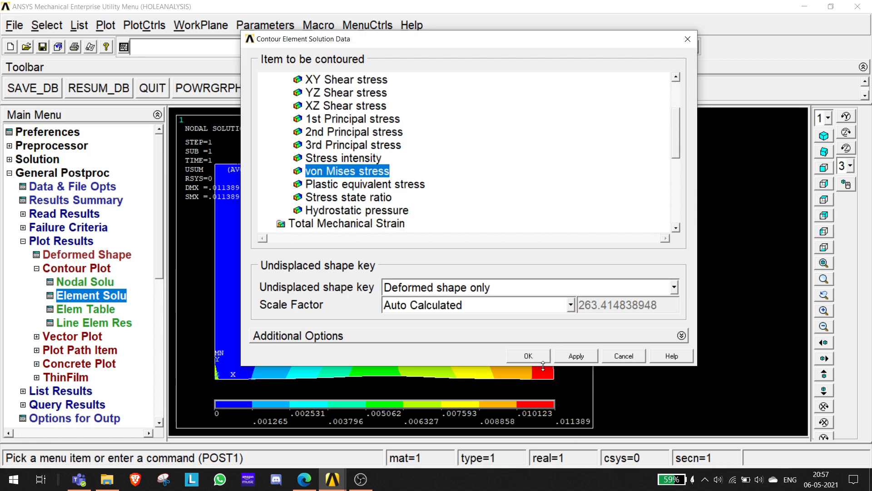
{"action": "left_click", "coordinate": [529, 356]}
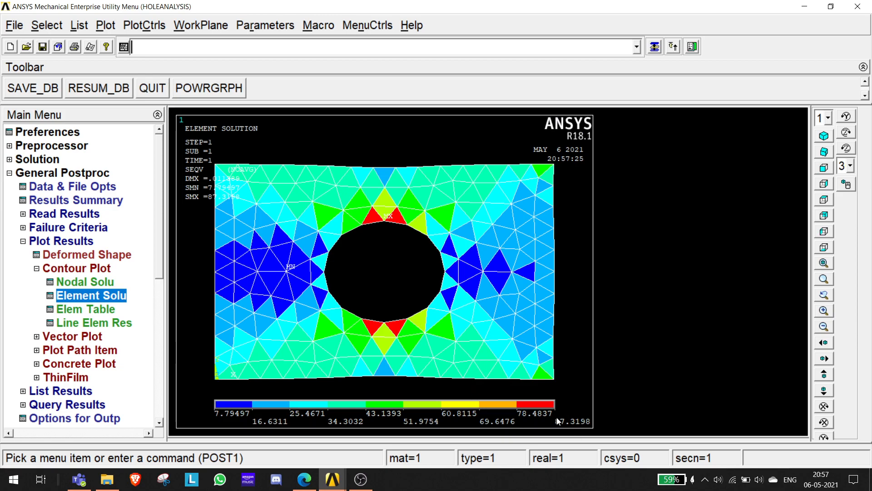
{"action": "scroll", "coordinate": [350, 261], "scroll_direction": "down", "scroll_amount": 1}
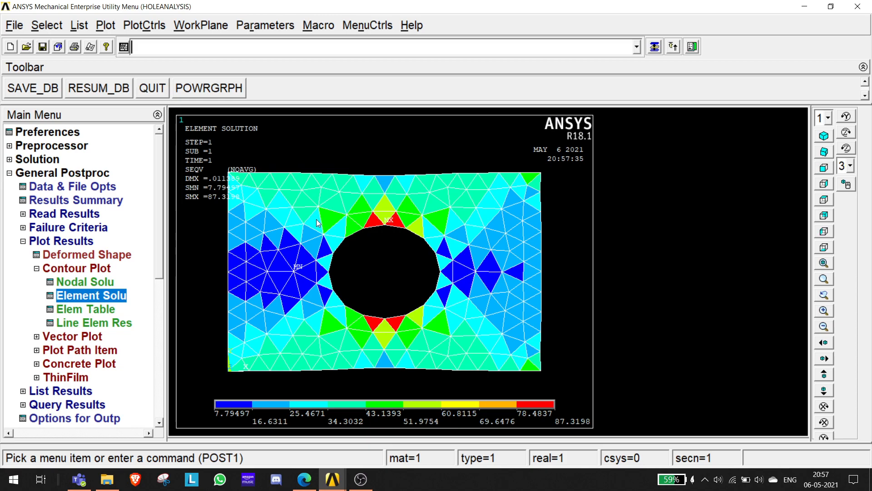
{"action": "left_click", "coordinate": [338, 484]}
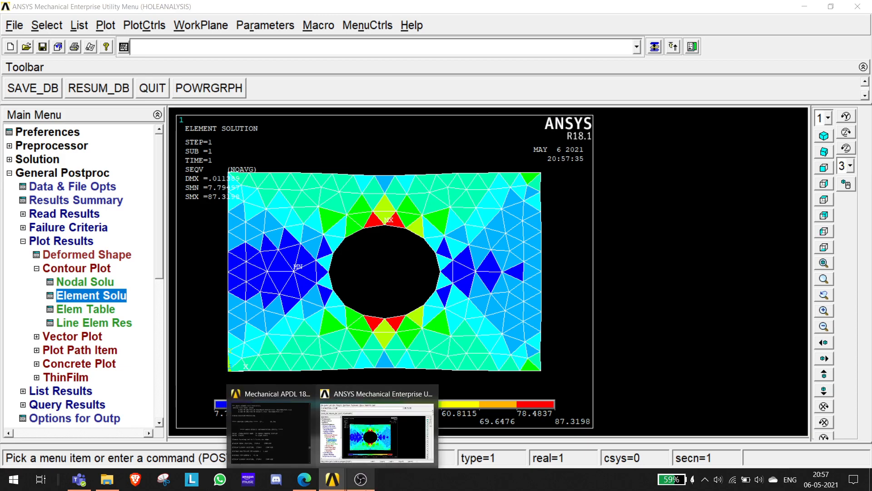
{"action": "left_click", "coordinate": [360, 479]}
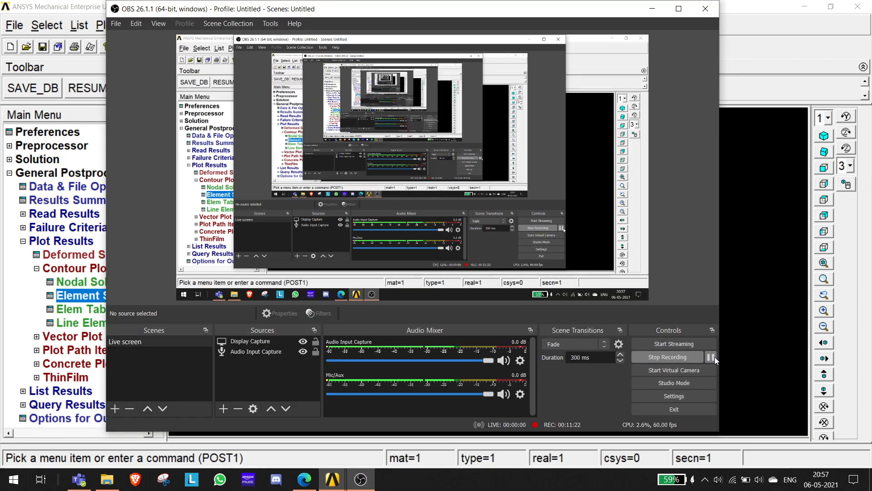